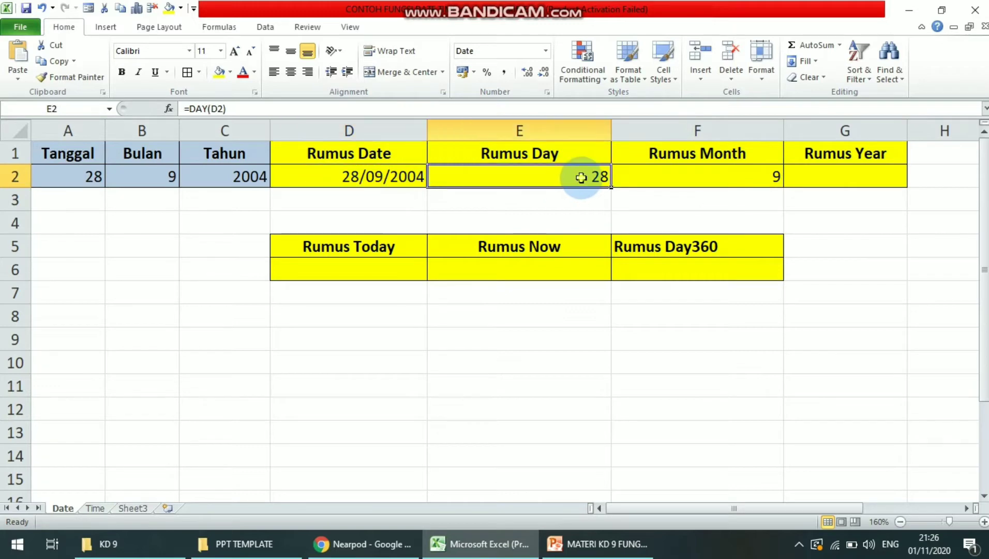
Step: Review the DATE, DAY and MONTH formulas in row 2 and read the Fungsi Year slide in PowerPoint
click(393, 176)
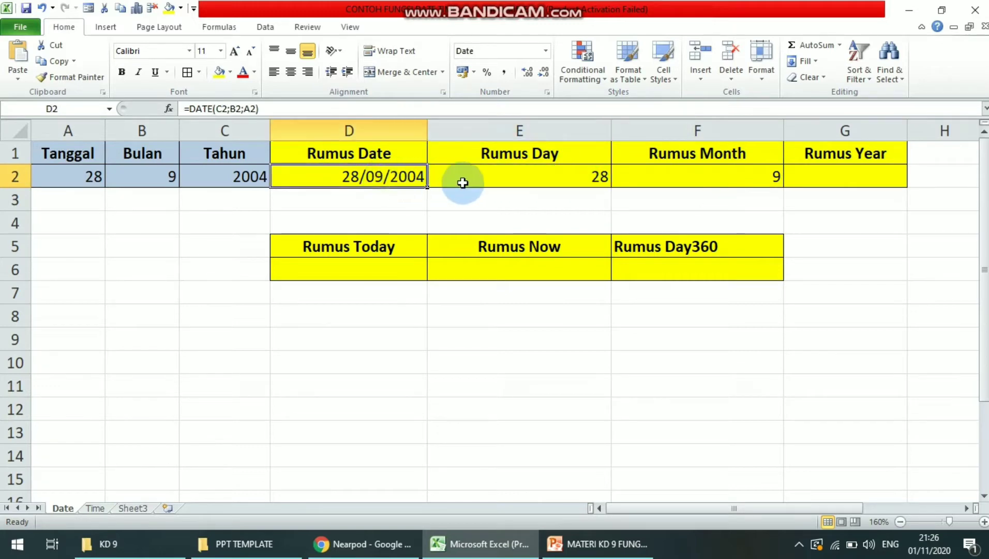
click(540, 182)
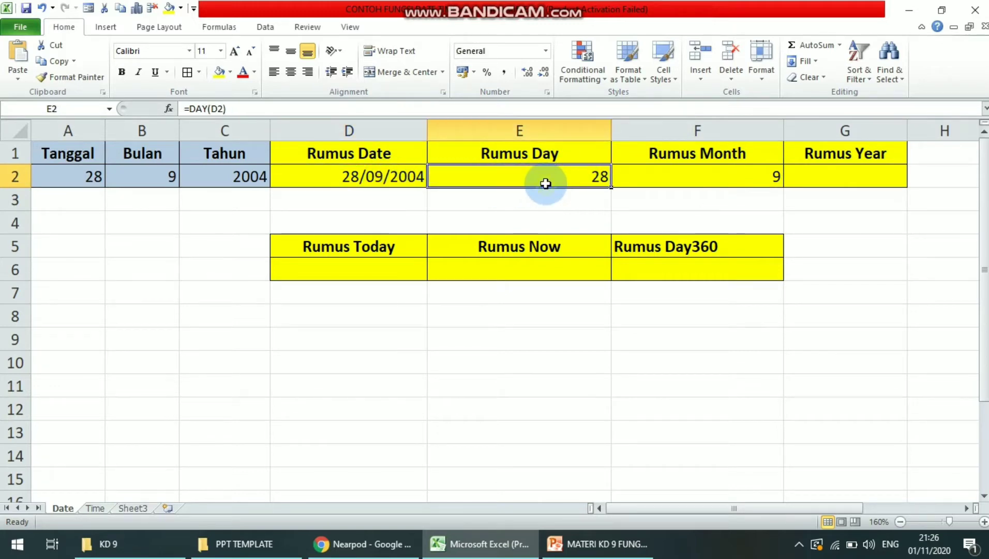
click(741, 171)
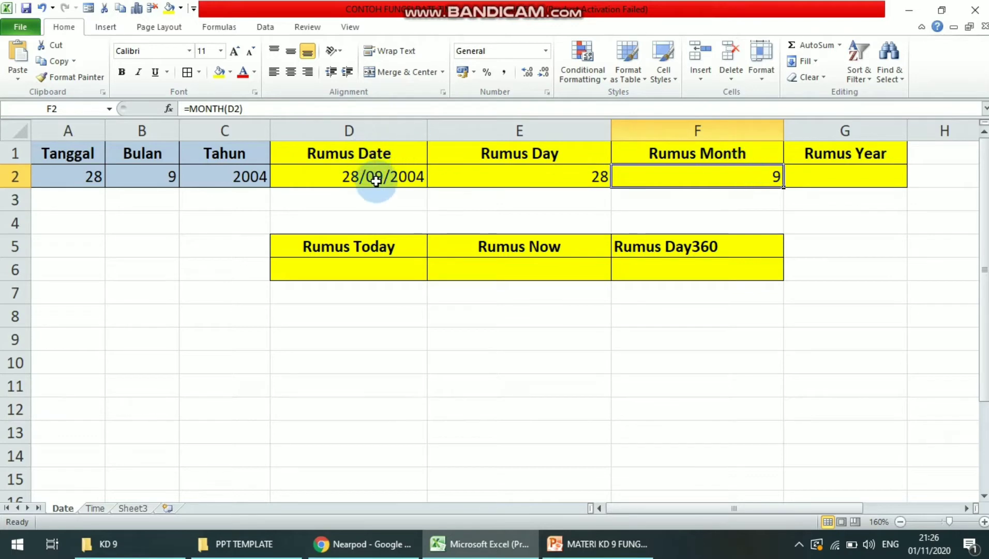
click(848, 176)
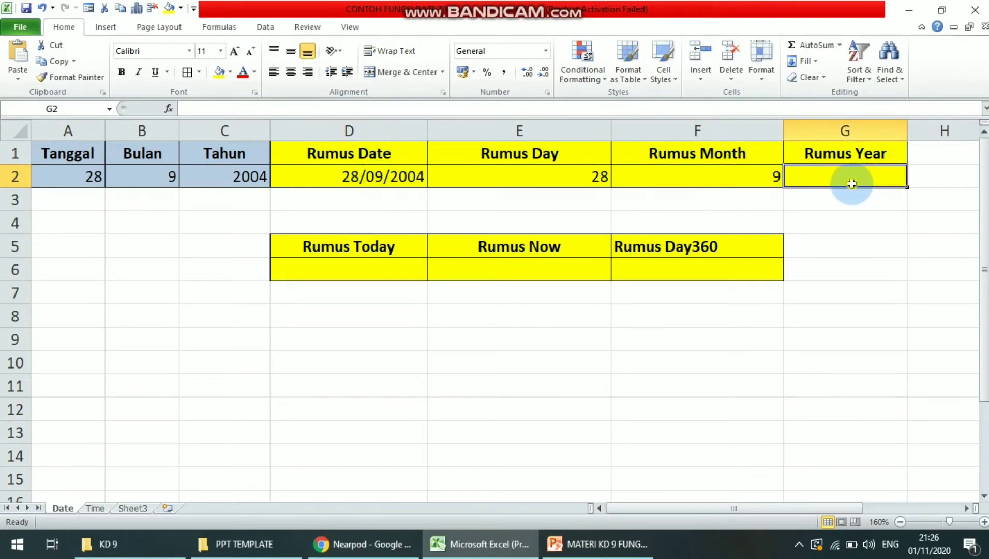
click(569, 543)
click(30, 274)
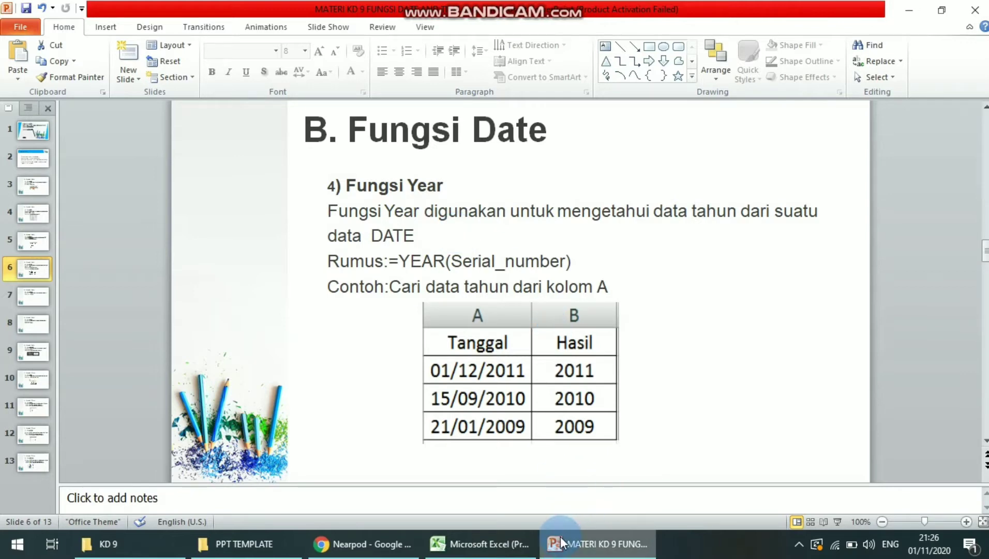
click(581, 556)
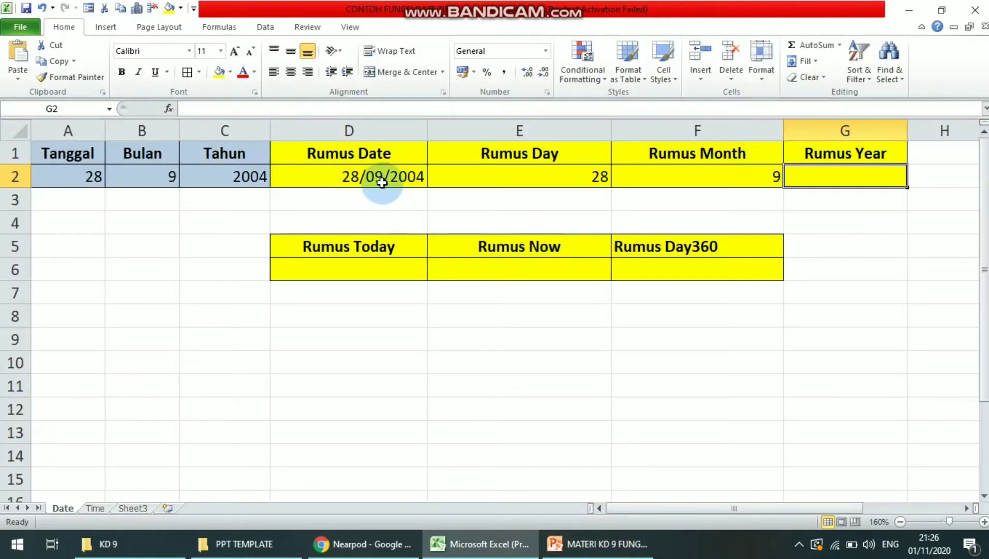
Step: Enter the formula =year(D2) in cell G2 under Rumus Year, back in the Excel sheet
click(357, 176)
click(810, 176)
text(=)
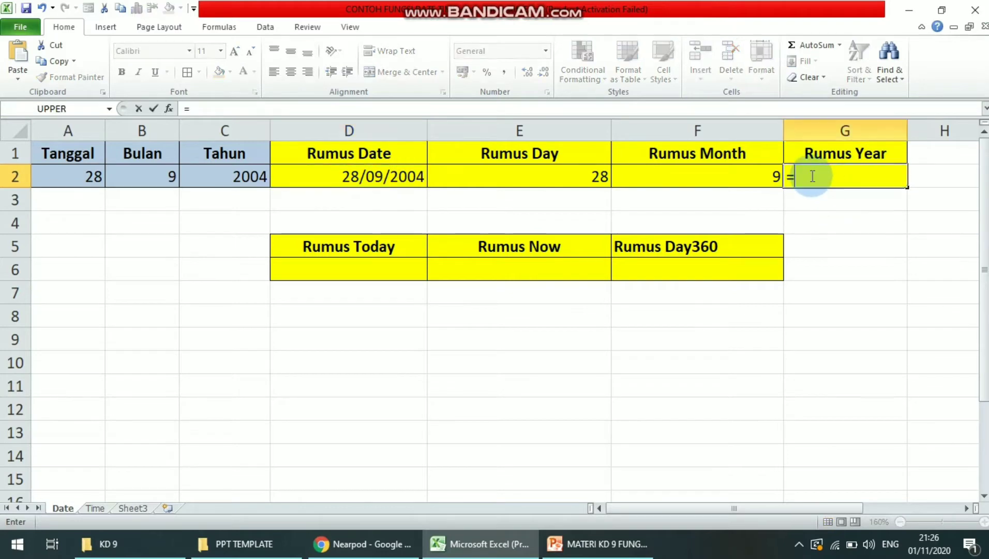
text(year()
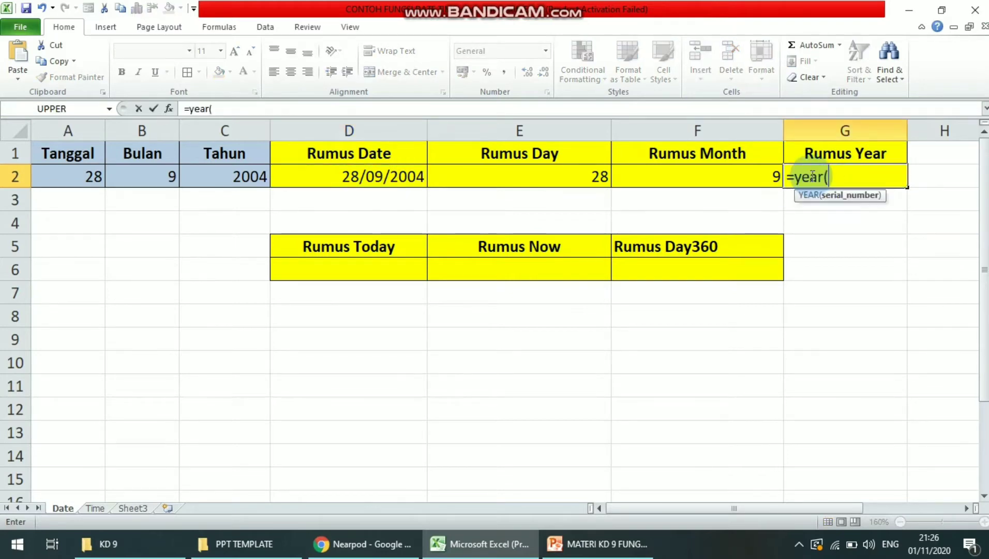
click(411, 177)
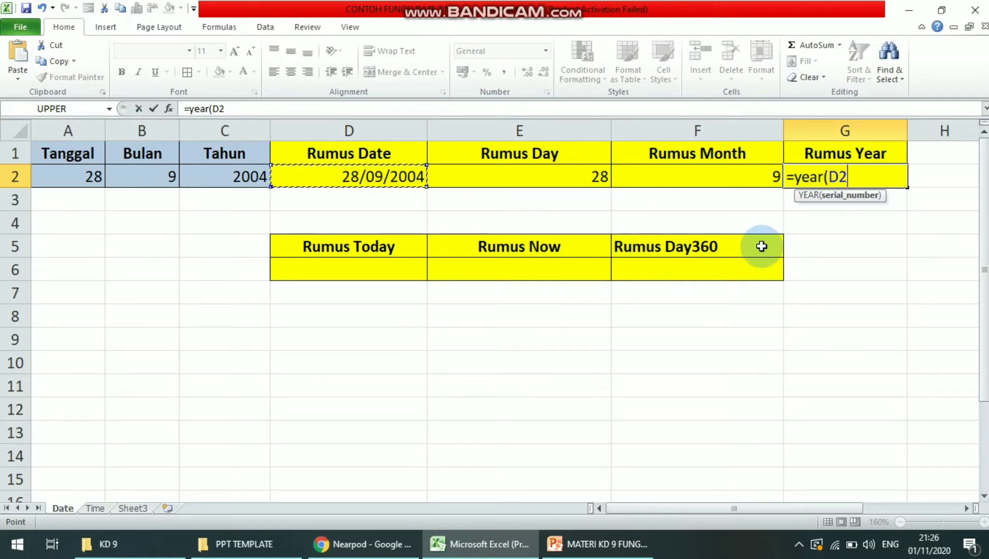
text())
key(Return)
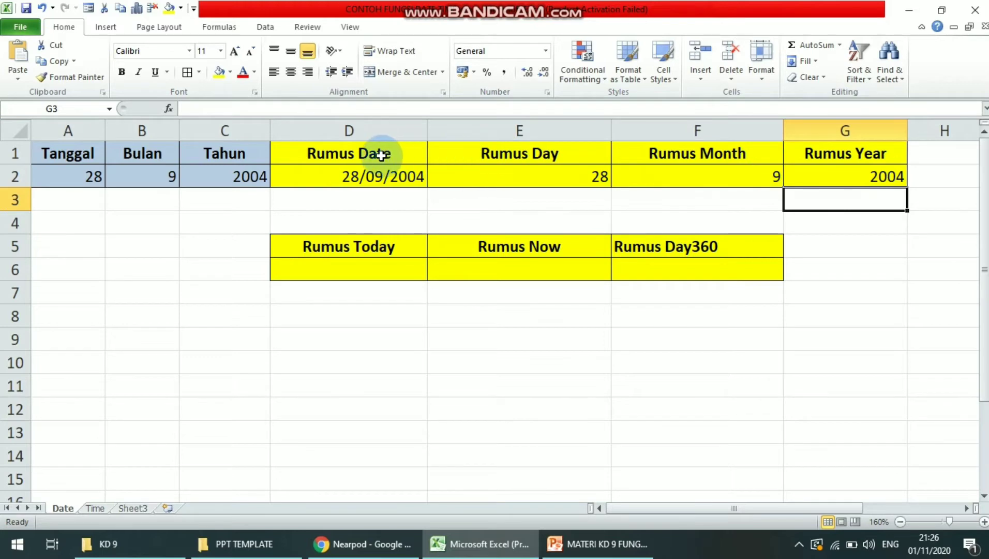
Step: Review the date in column D and the DAY, MONTH and YEAR formulas in E2 to G2
drag(375, 153, 380, 177)
drag(498, 152, 847, 183)
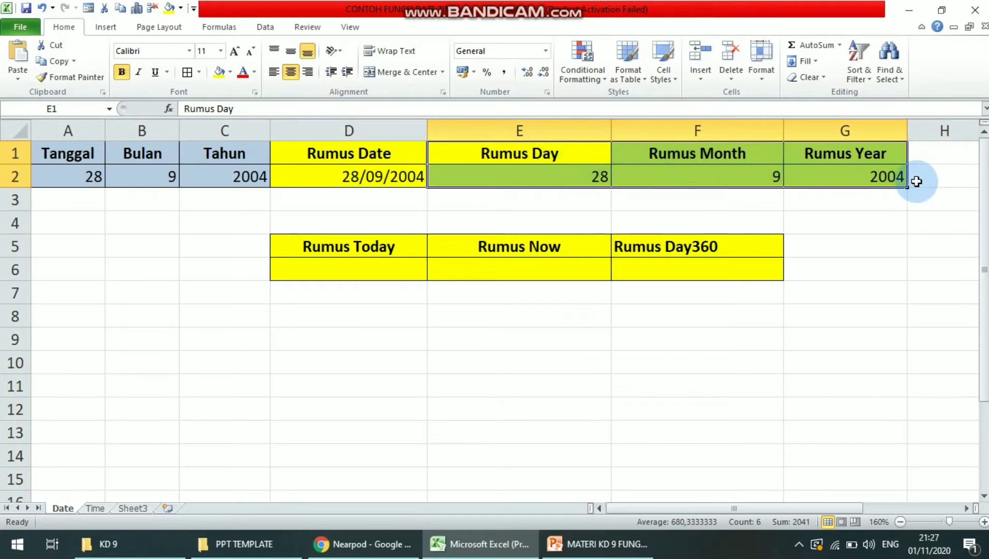
click(521, 176)
click(713, 181)
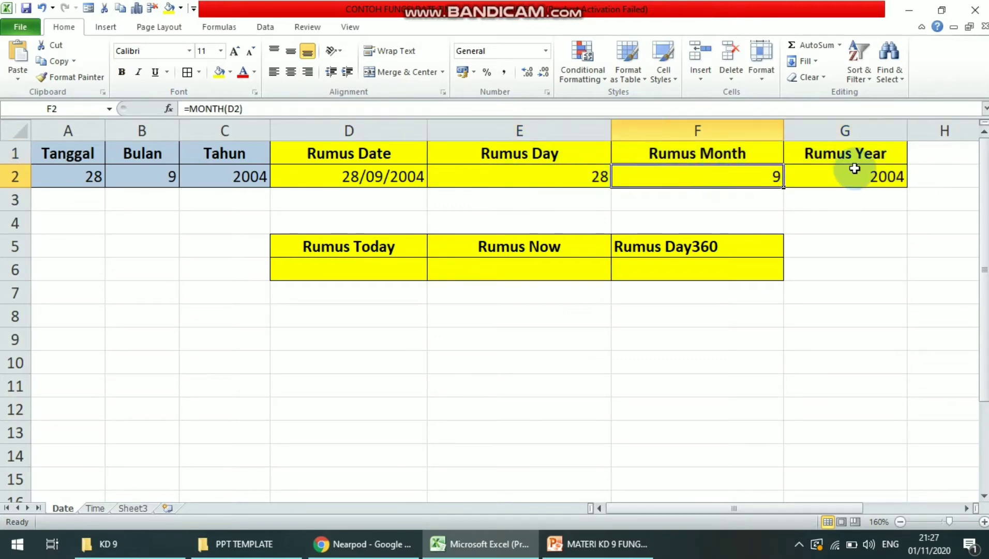
click(854, 170)
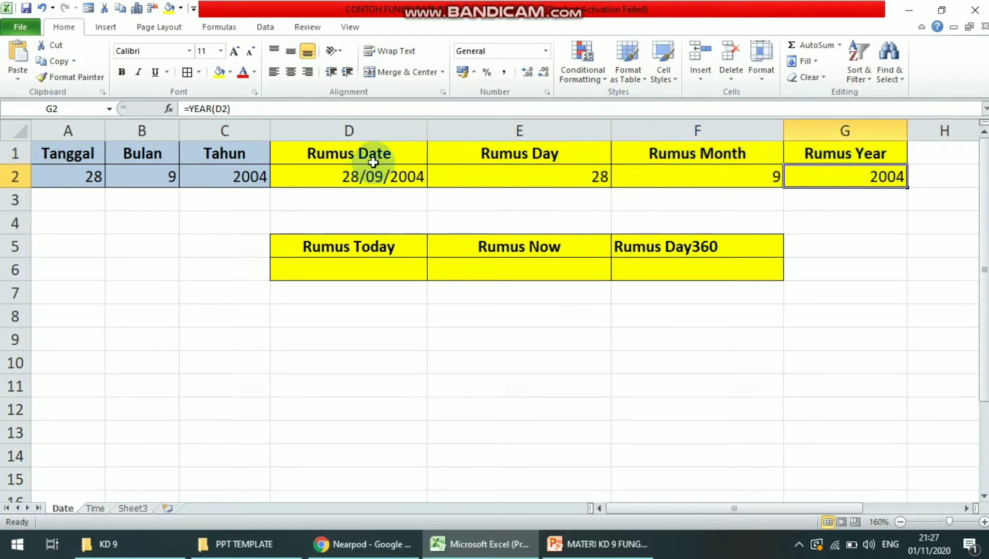
click(357, 151)
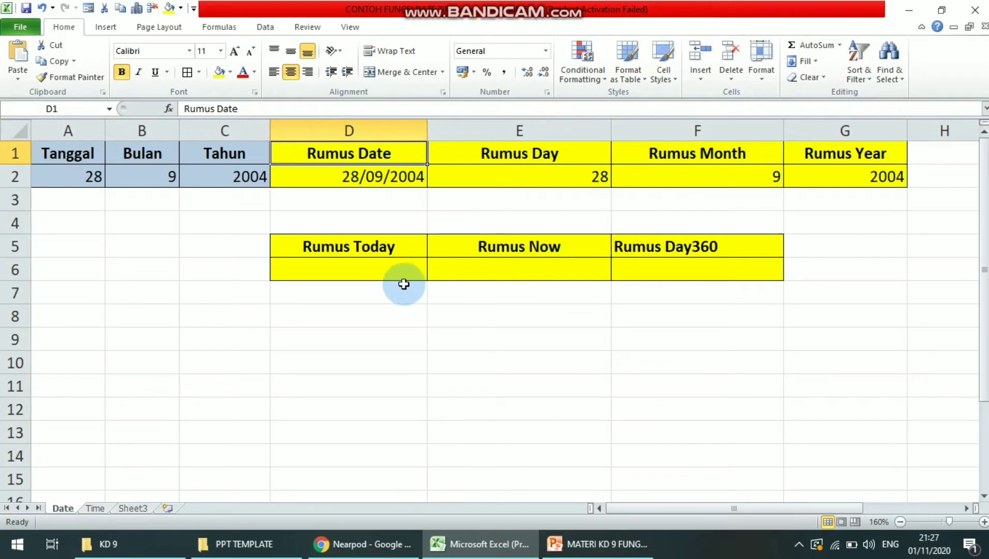
Step: Switch to the PowerPoint presentation, read the Fungsi Today slide after Fungsi Year, and return to Excel
click(408, 251)
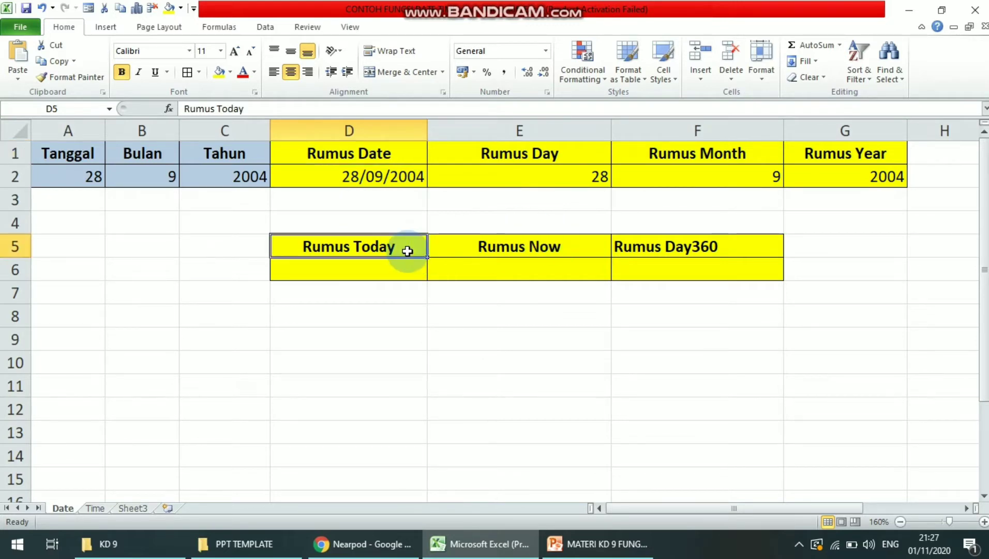
click(596, 544)
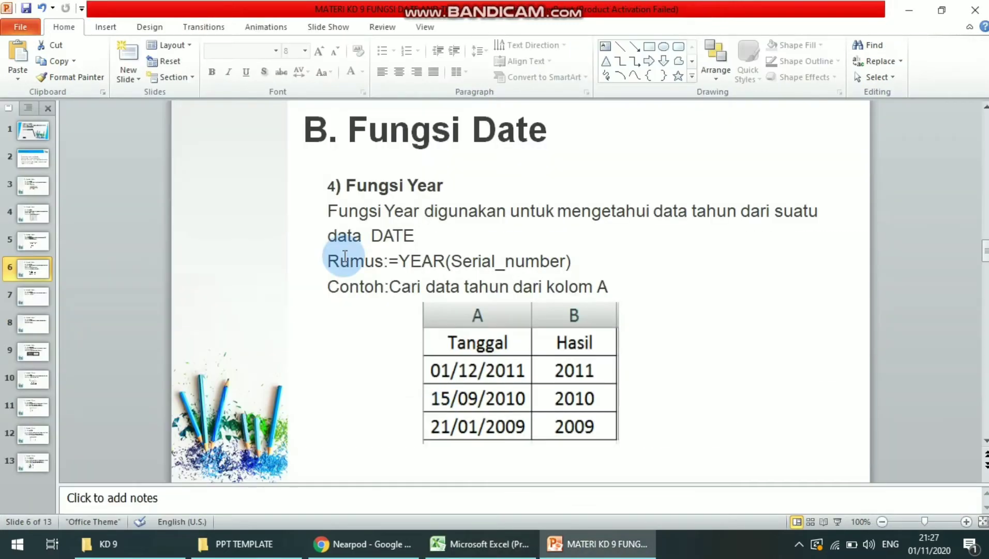
key(Page_Down)
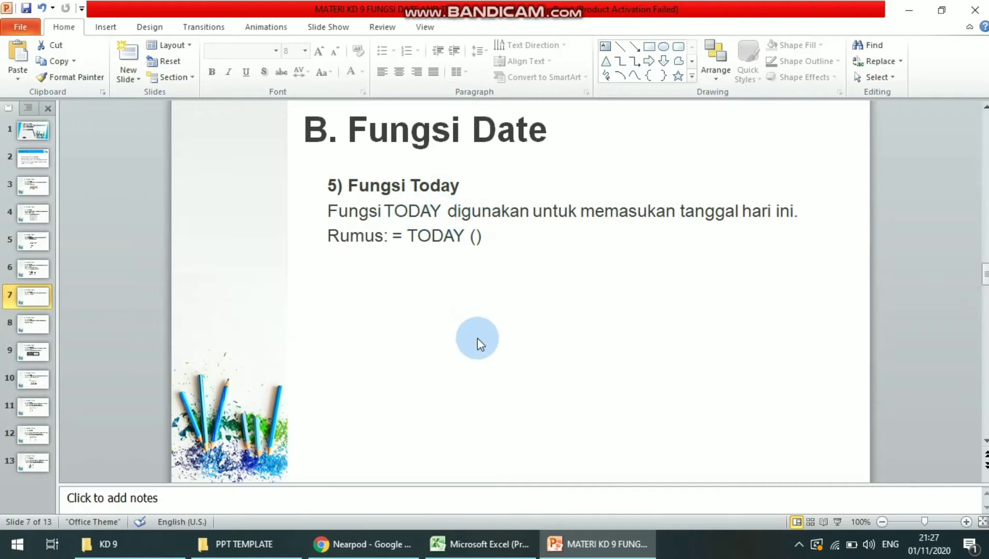
click(475, 554)
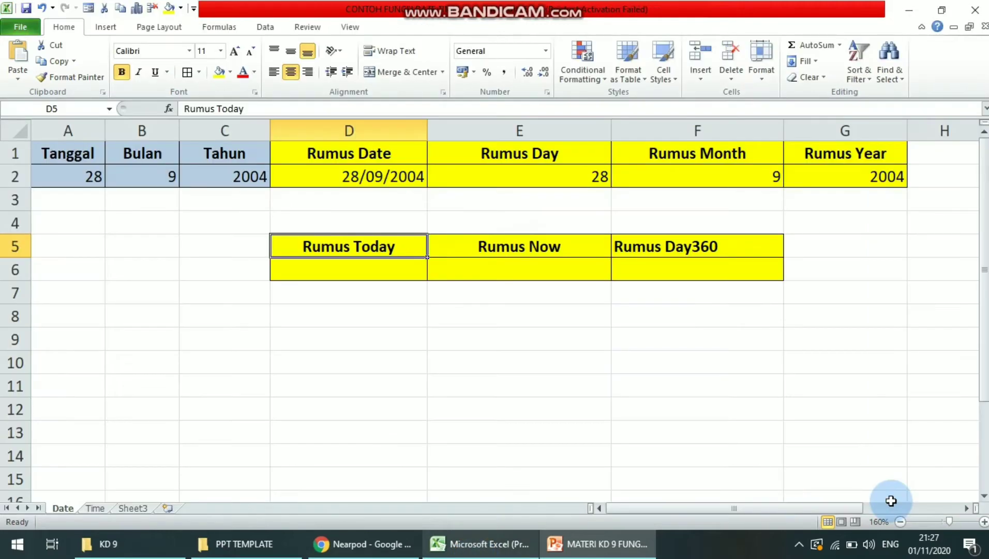
Step: Enter the formula =today() in cell D6 under Rumus Today
mouse_move(934, 557)
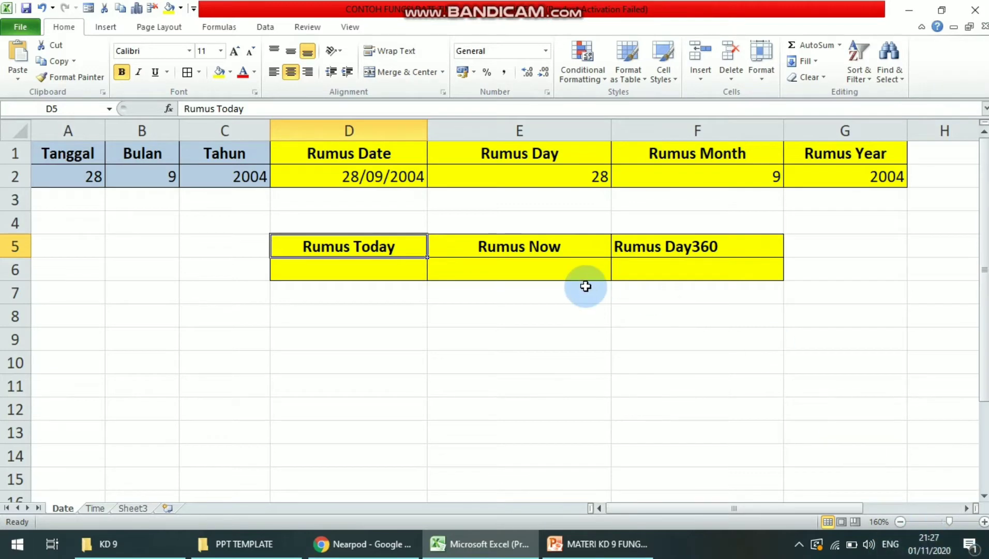
click(347, 267)
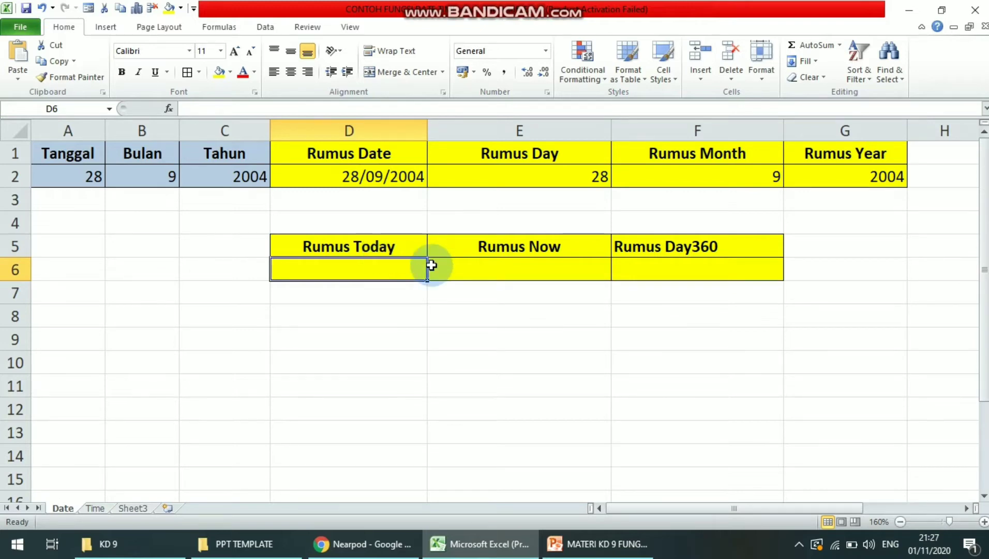
text(=today)
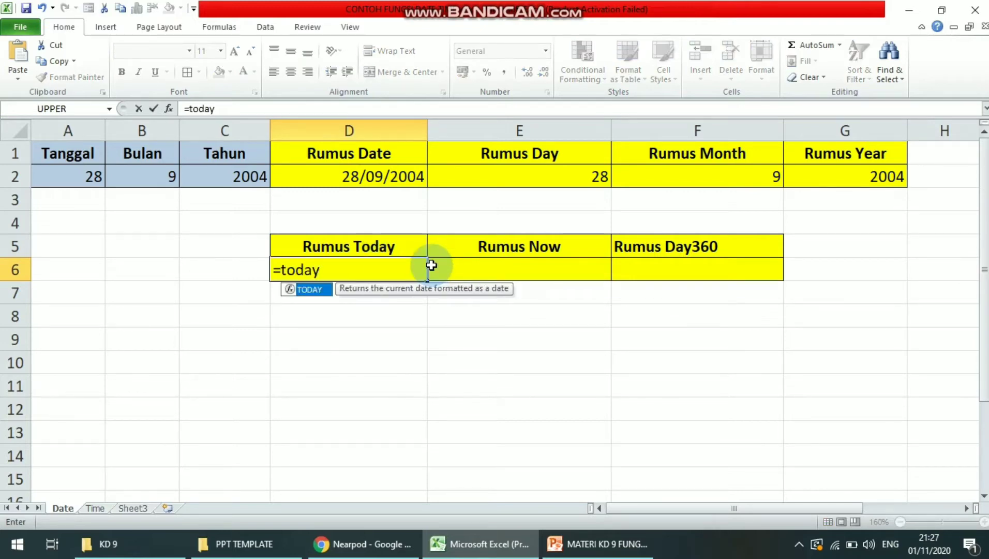
text(())
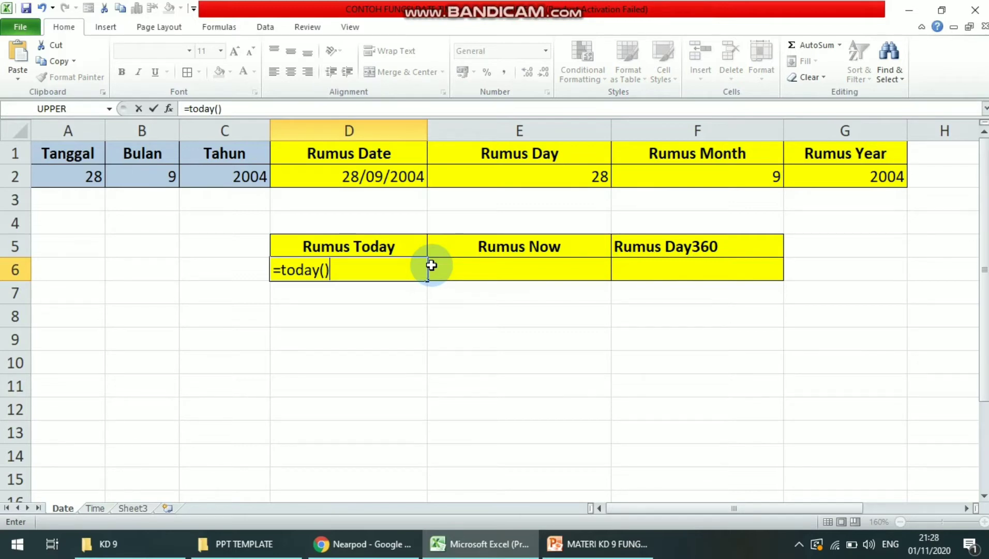
key(Return)
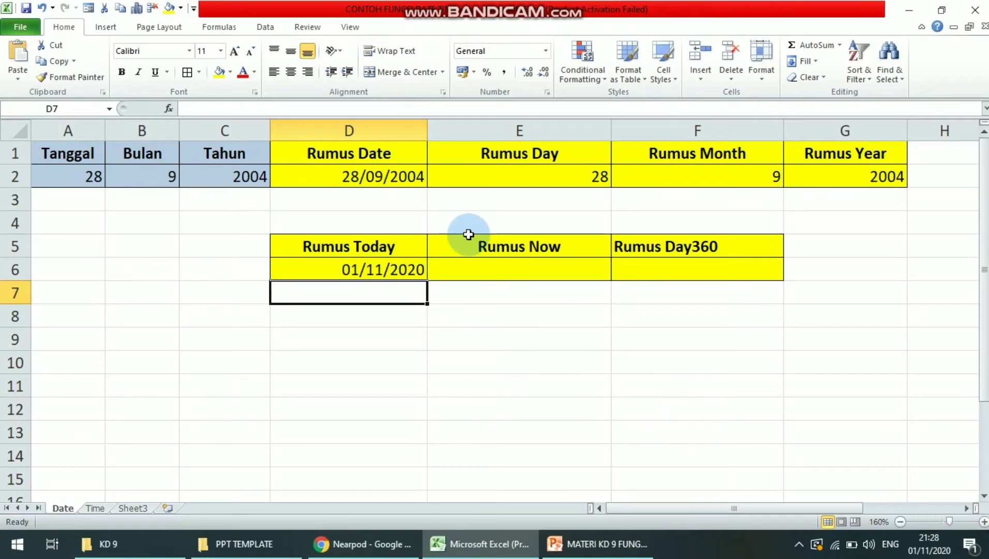
Step: Read the Fungsi Now slide in PowerPoint, highlighting the words "jam sekarang.", and return to Excel
click(501, 267)
click(593, 552)
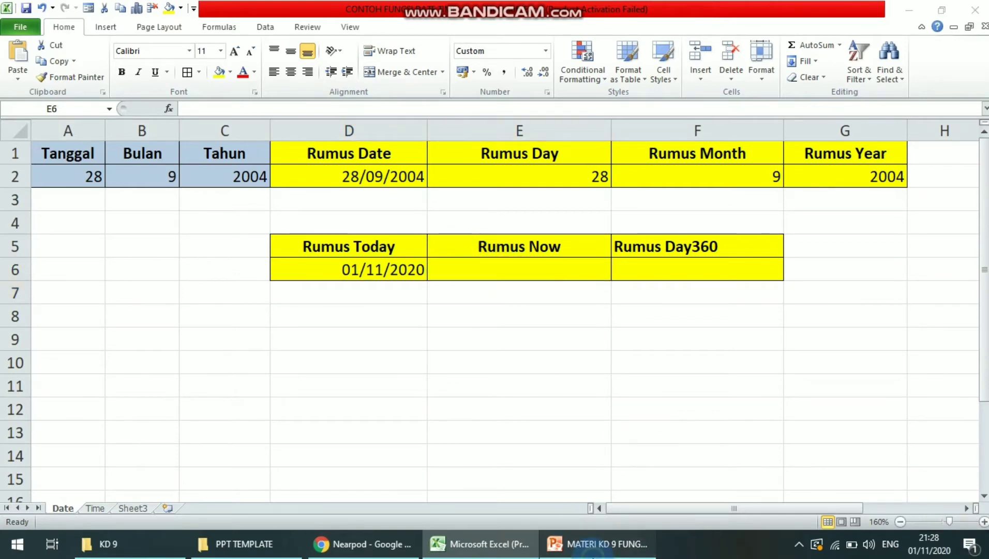
scroll(470, 360, down, 1)
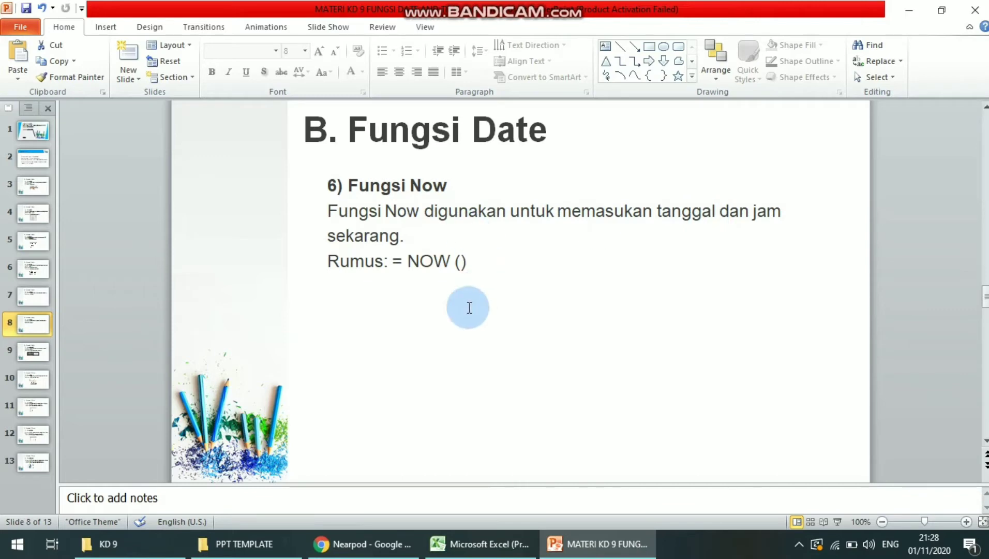
click(755, 218)
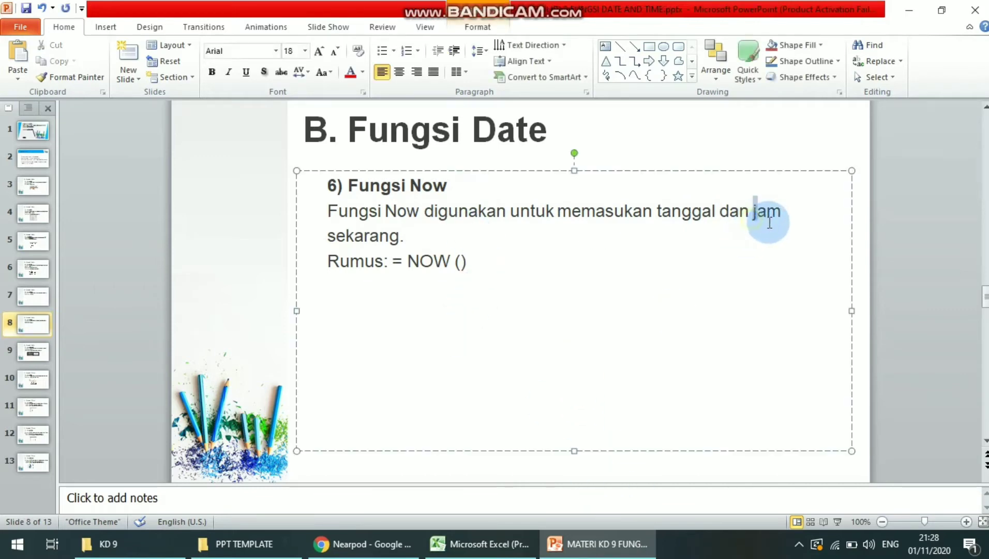
drag(770, 224, 778, 238)
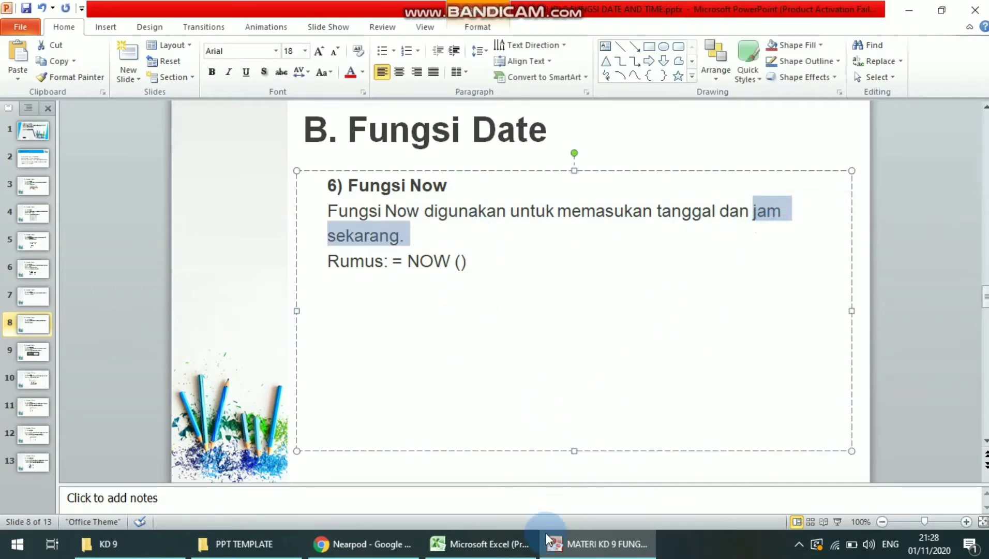
click(481, 544)
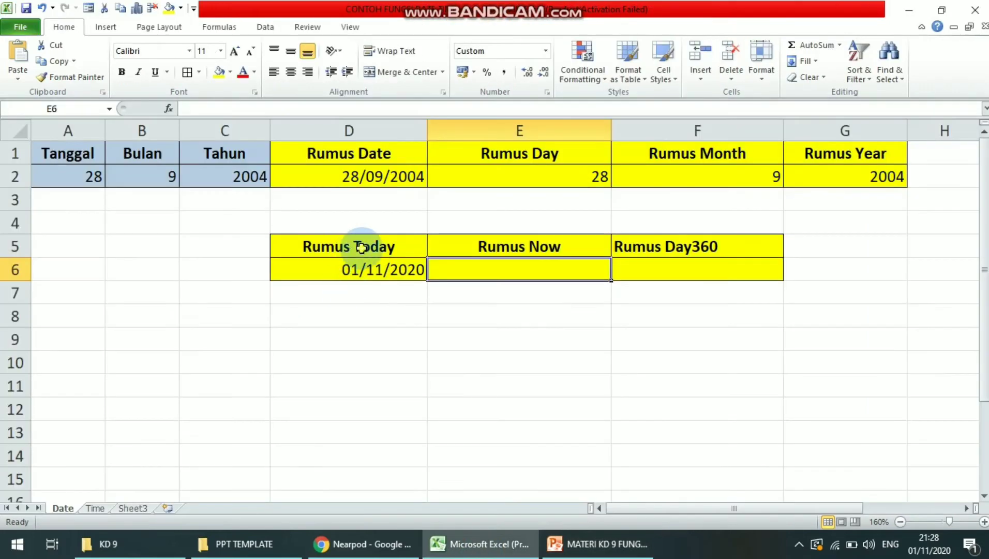
Step: Enter the formula =now() in cell E6 under Rumus Now and reselect the cell
click(362, 252)
click(403, 275)
click(534, 268)
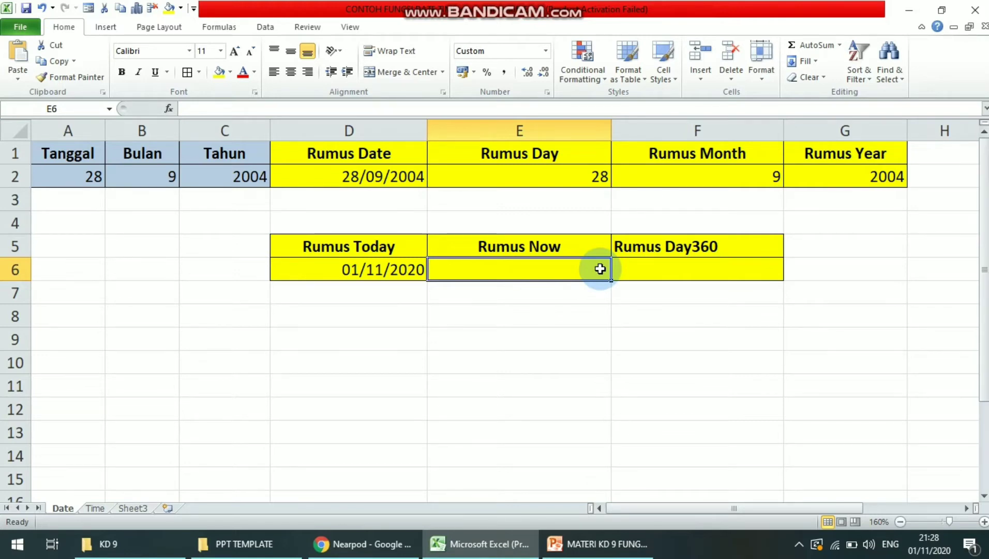
text(=now()
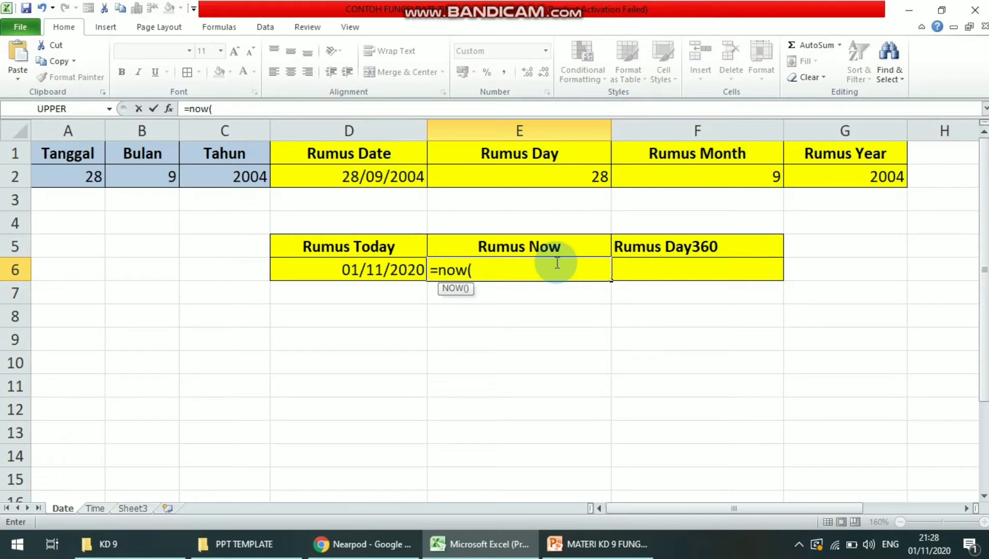
text())
key(Return)
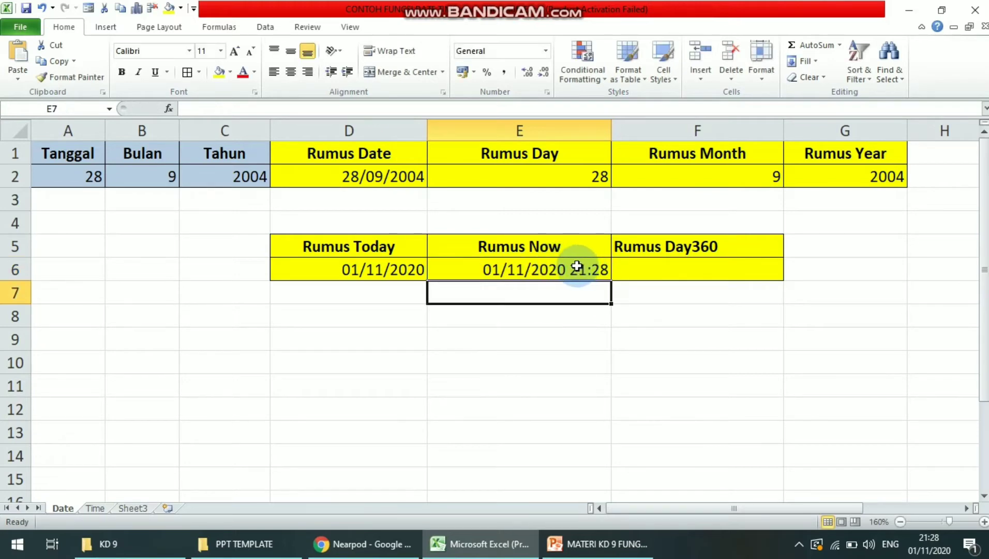
click(574, 267)
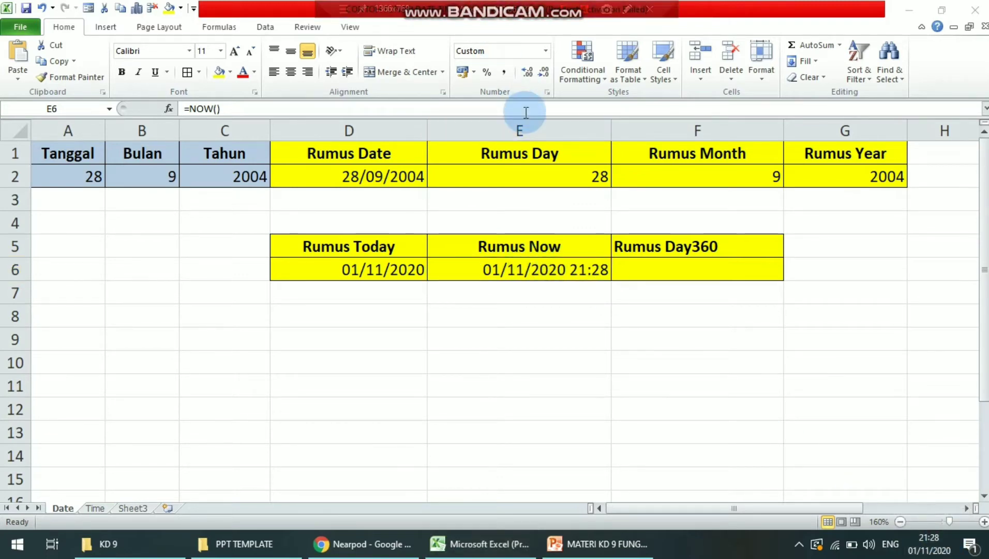
Step: Switch to the PowerPoint presentation, read the Fungsi Days360 slide, and return to Excel
click(662, 270)
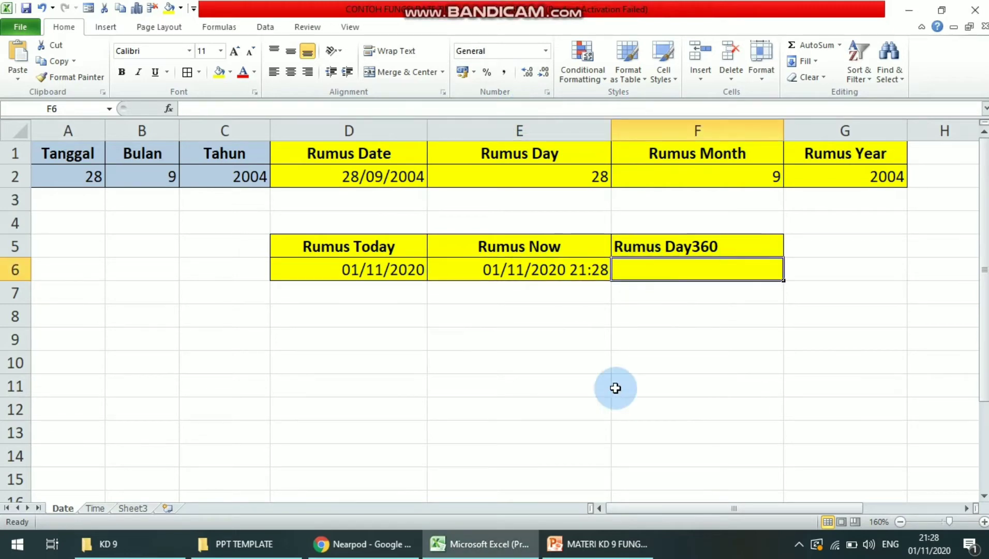
key(alt+Tab)
key(Right)
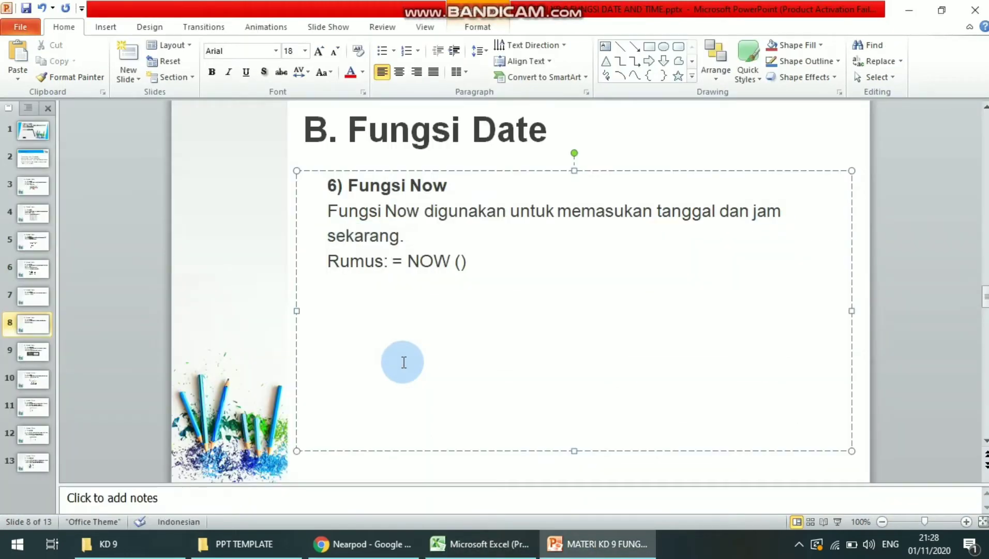
click(321, 188)
click(121, 283)
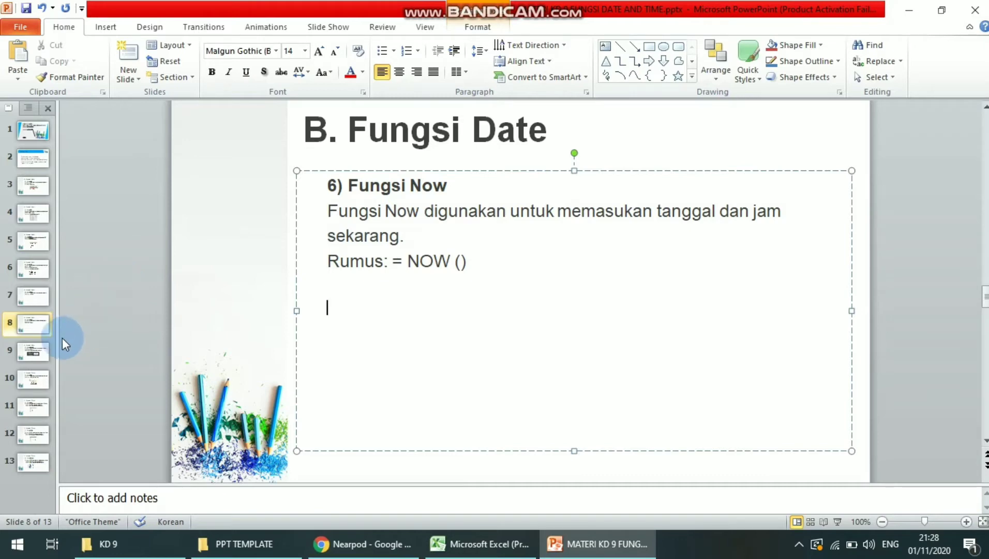
click(36, 351)
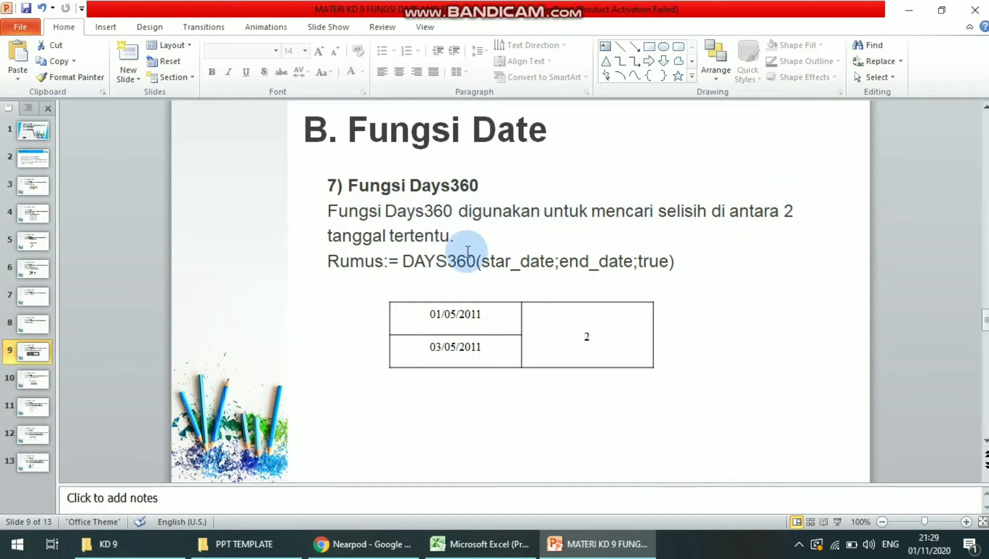
click(486, 552)
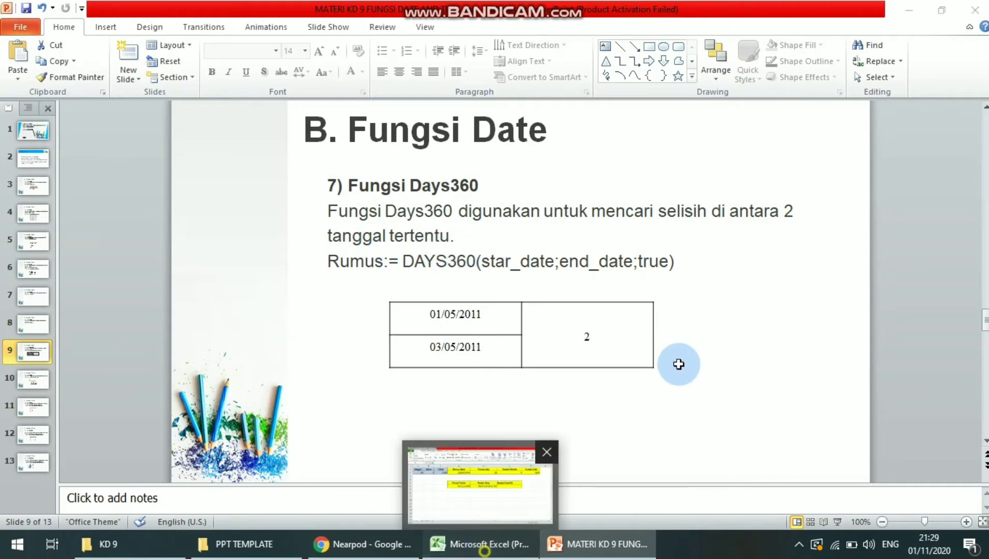
Step: Enter the start date 21/05/2020 in cell G6 and the end date 30/11/2020 in cell G7
click(804, 264)
click(714, 273)
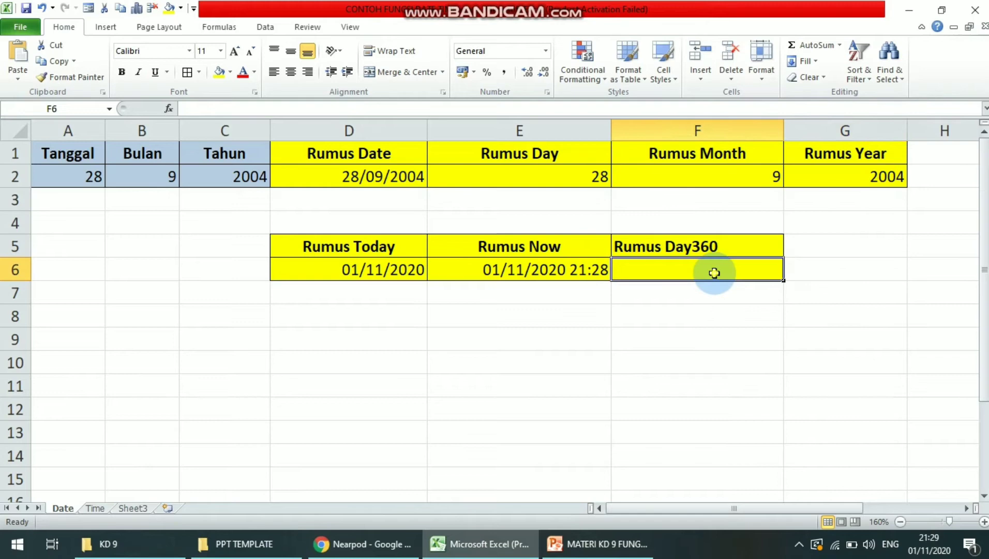
click(854, 277)
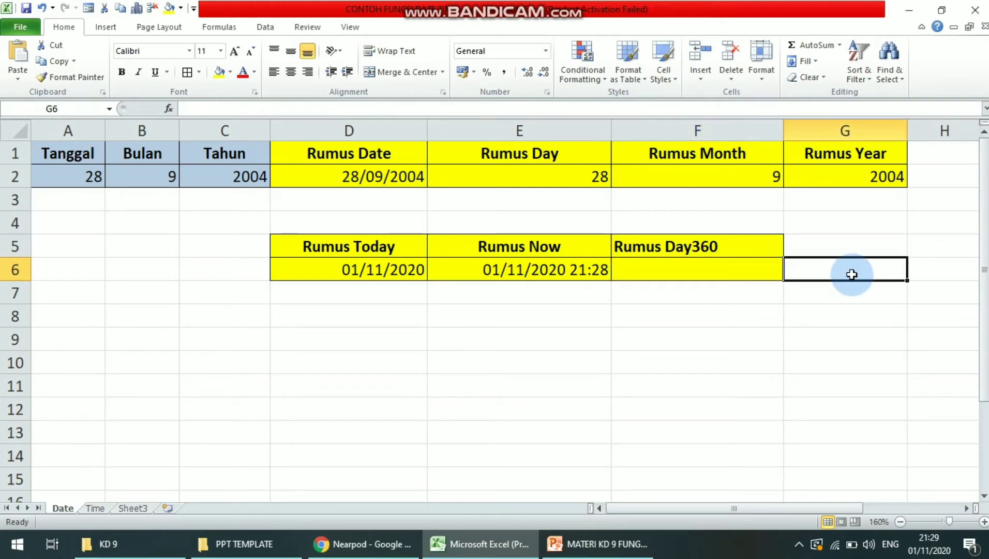
text(21/05/2020)
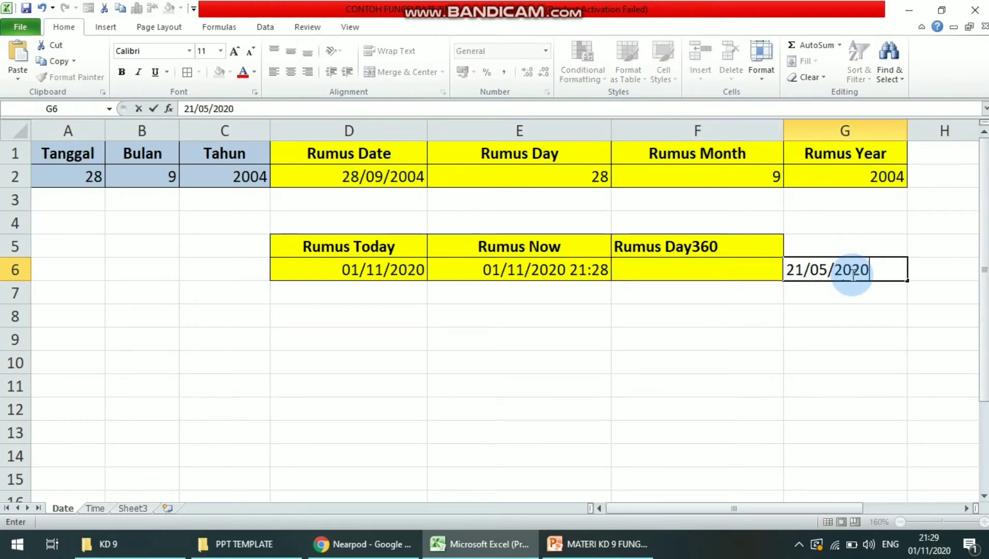
key(Return)
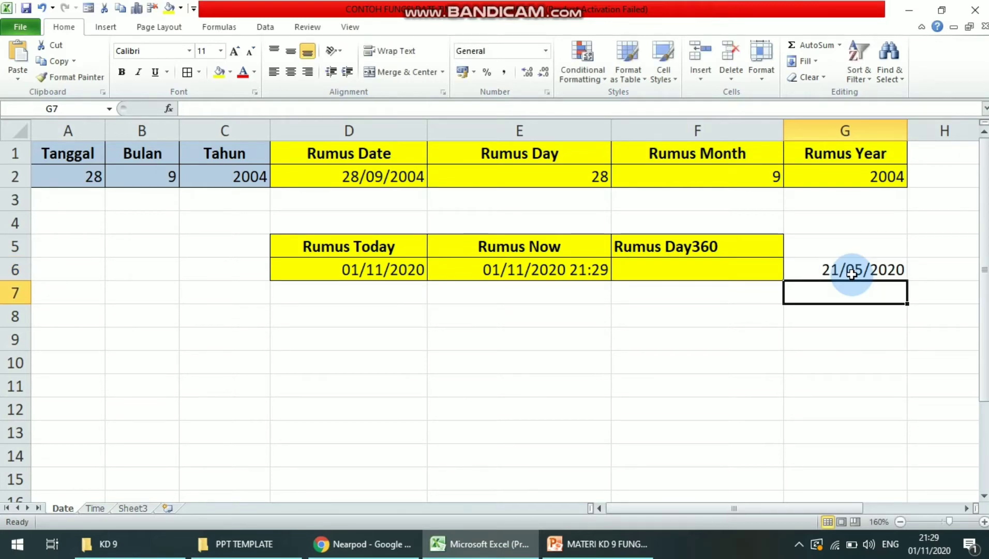
text(30/11/2020)
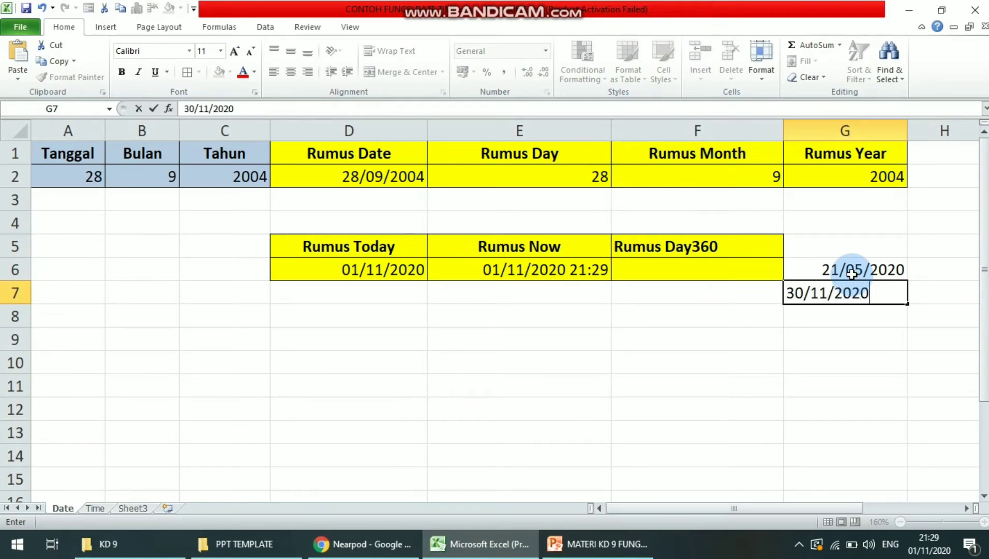
key(Return)
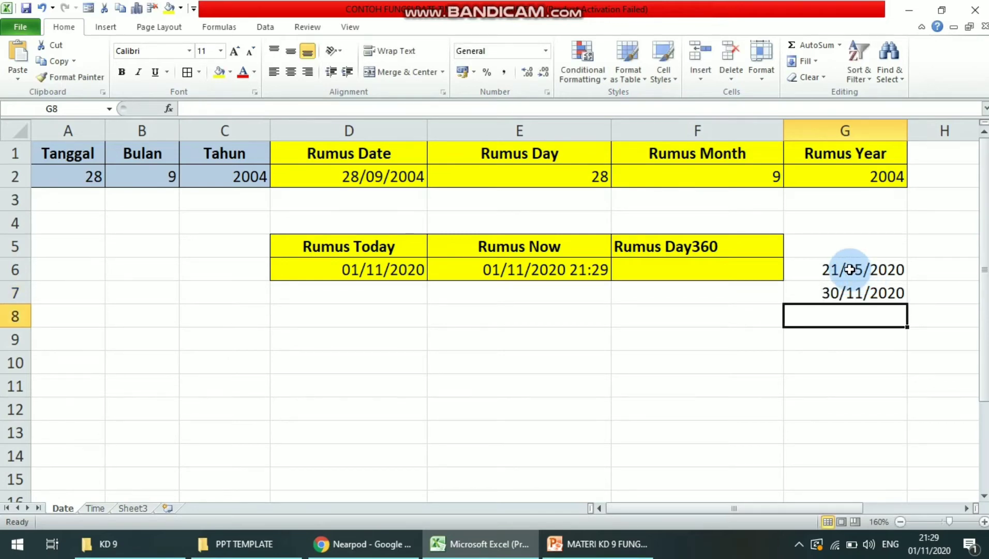
drag(855, 275, 851, 288)
click(844, 274)
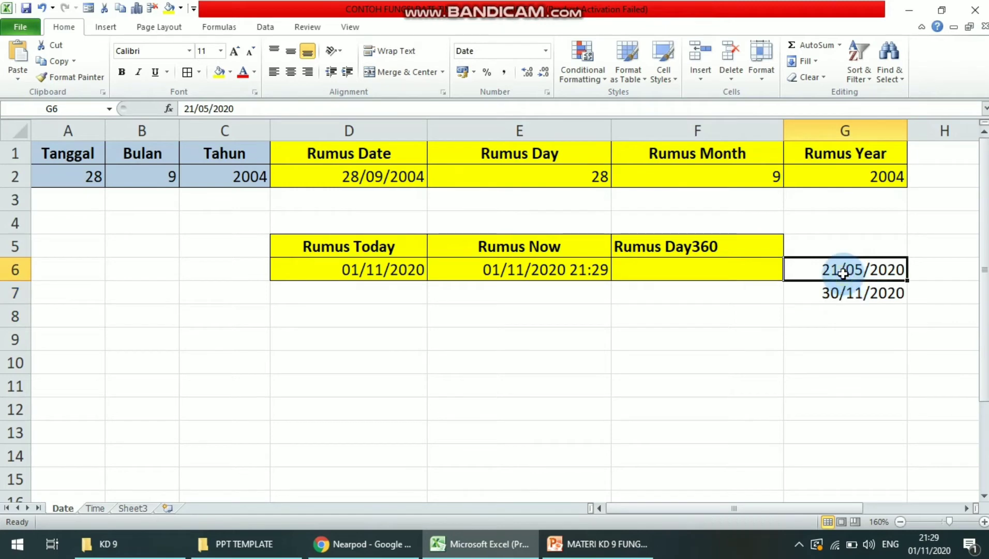
drag(846, 274, 868, 303)
click(839, 289)
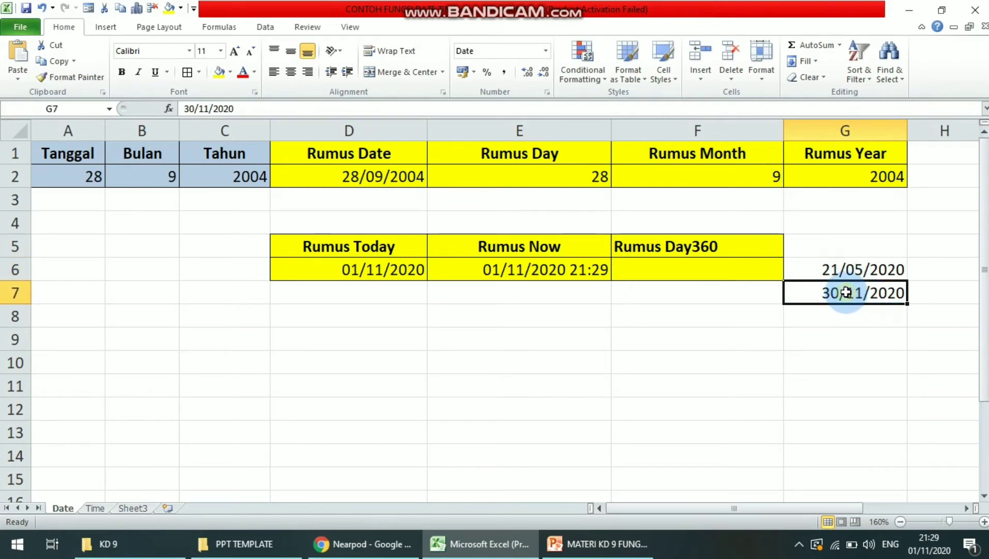
Step: Enter the formula =days360(G6;G7;true) in cell F6 under the Day360 heading and reselect the cell
click(700, 268)
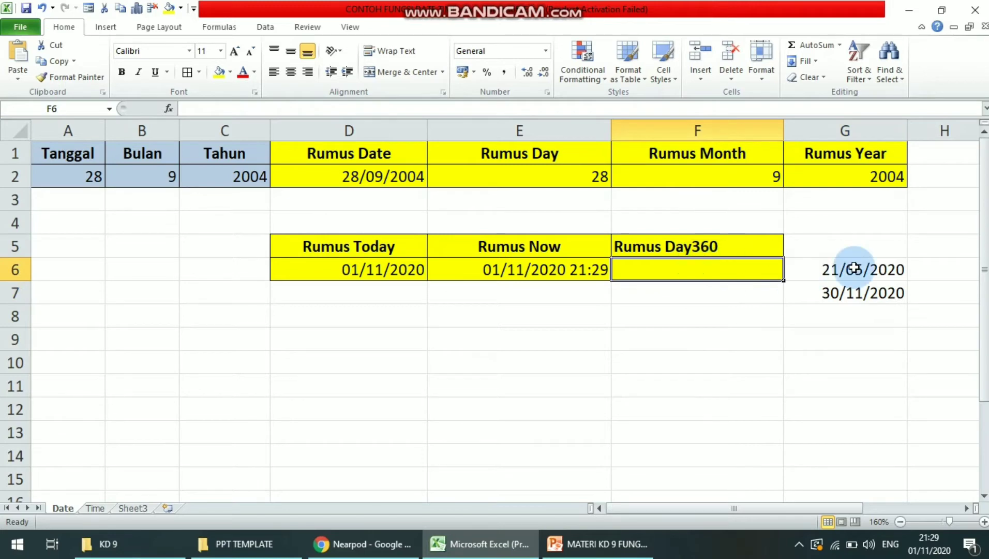
text(=days3)
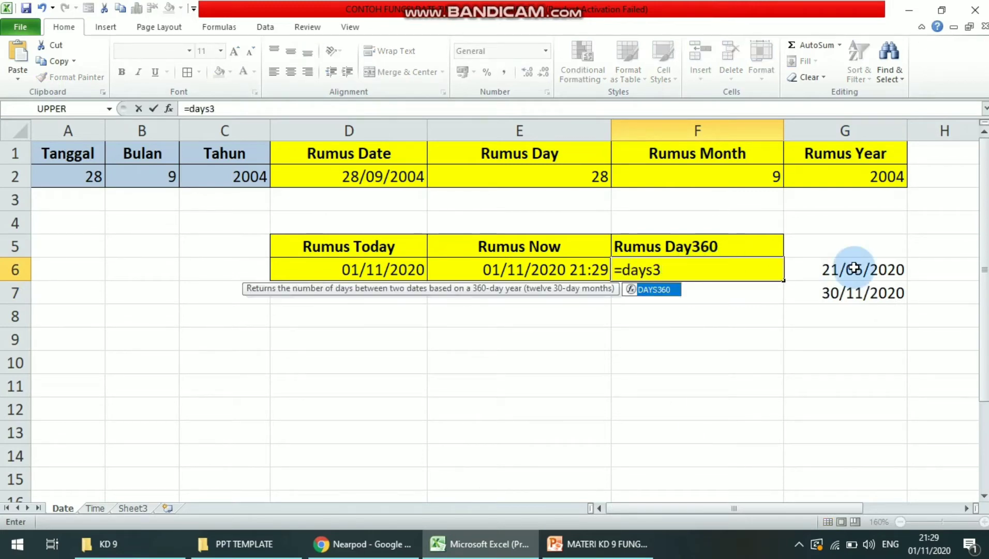
text(60()
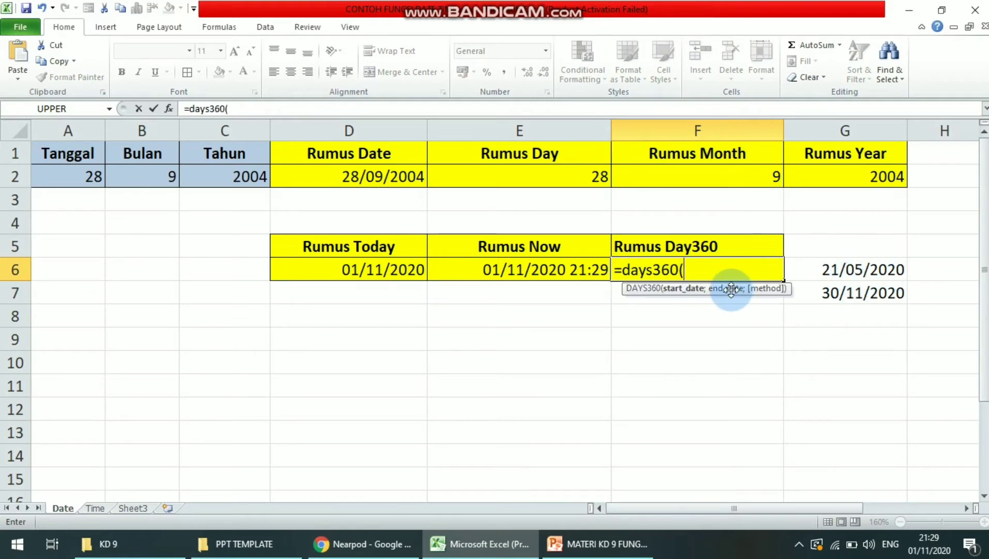
click(829, 269)
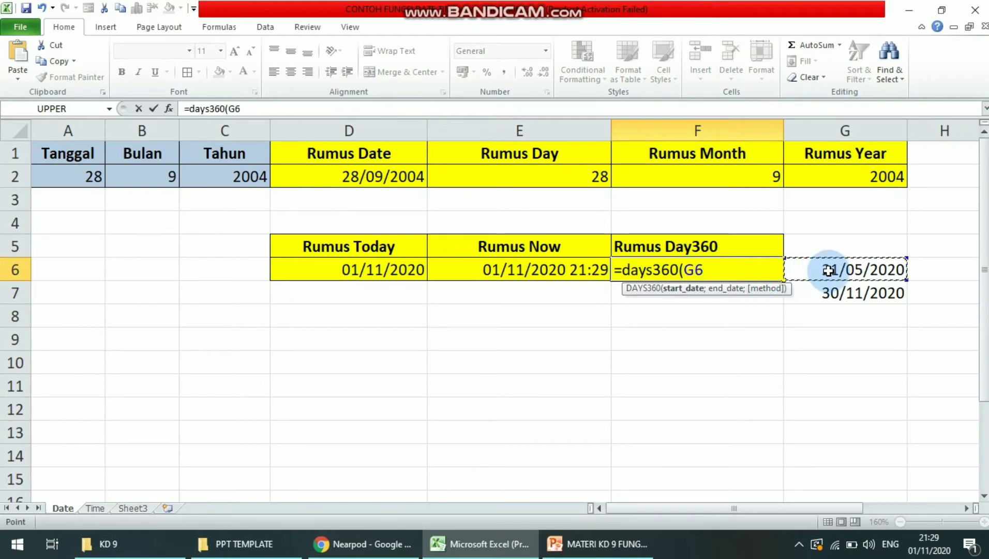
text(;)
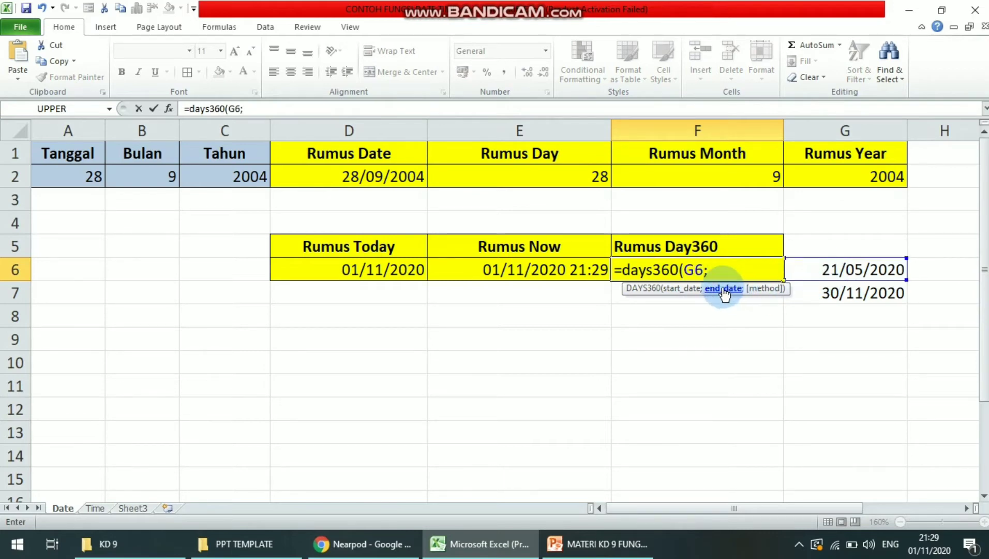
click(829, 291)
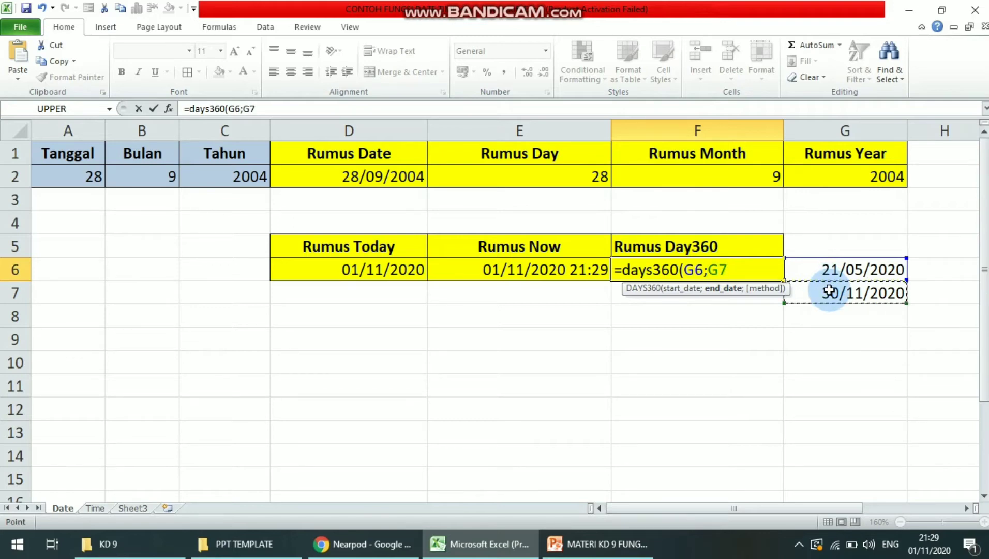
text(;true)
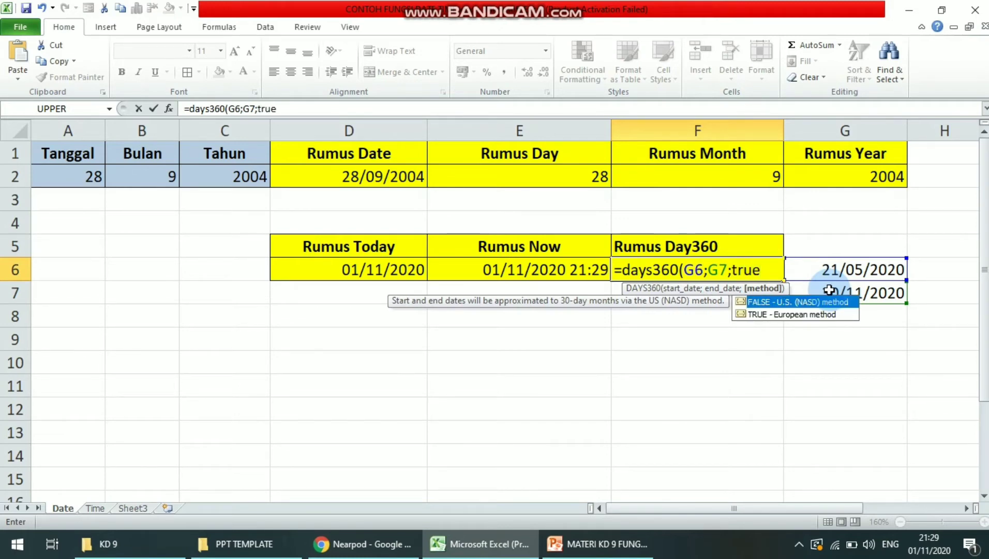
text())
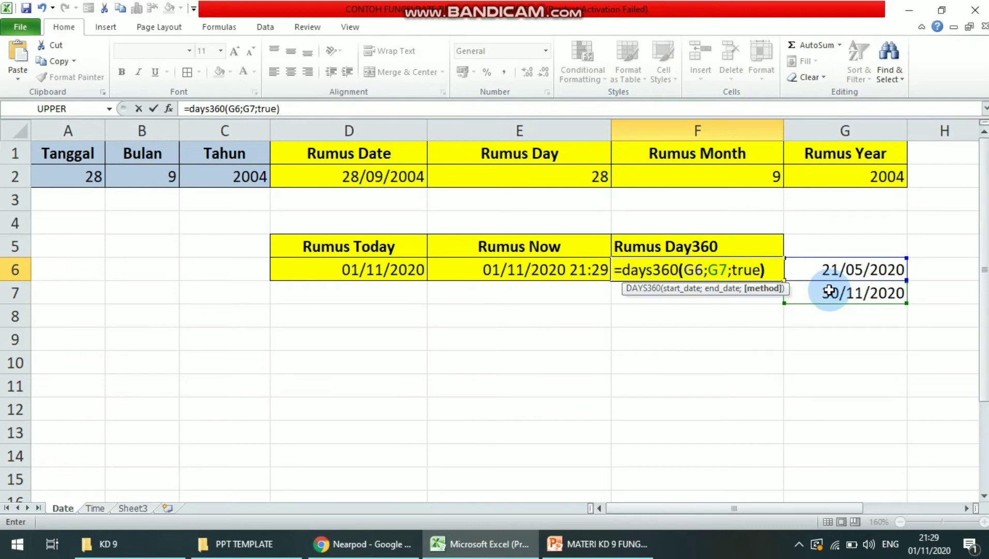
key(Return)
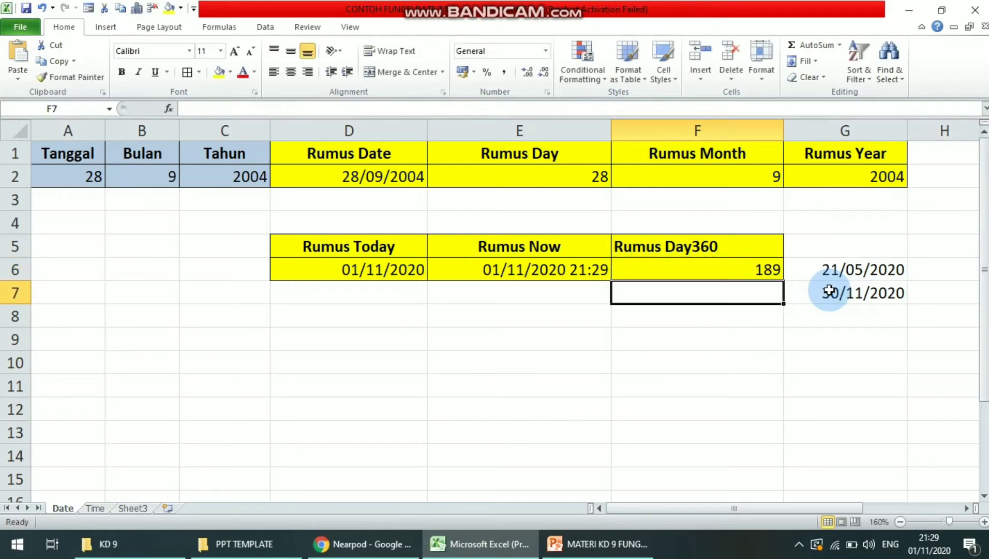
click(740, 268)
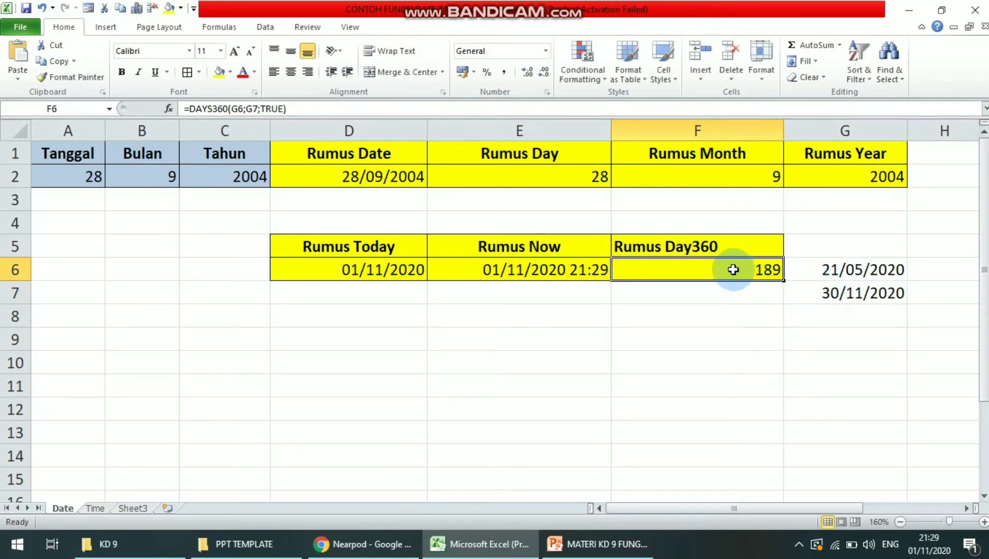
Step: Review the two dates in G6:G7 and the formula headings in rows 1 and 5
click(856, 269)
drag(856, 270, 848, 291)
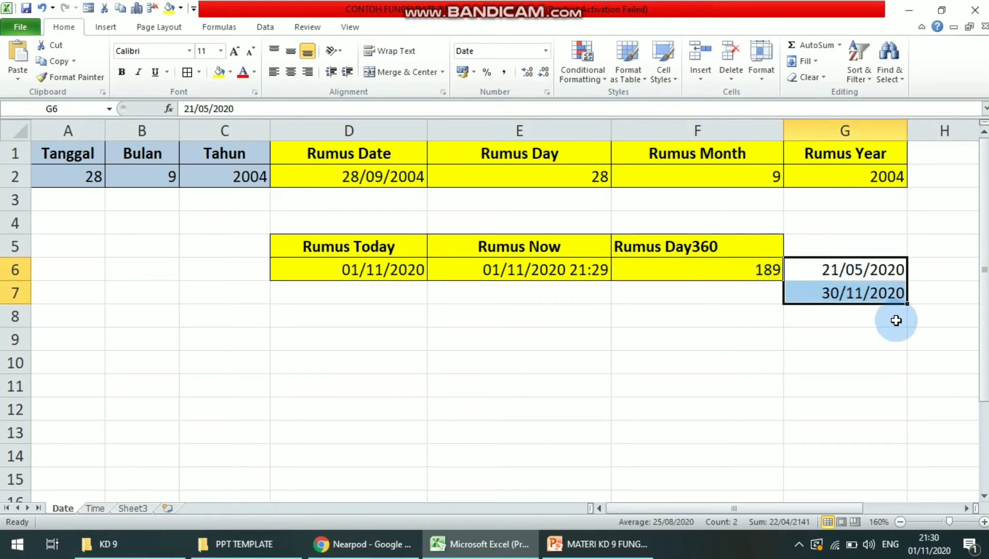
click(716, 316)
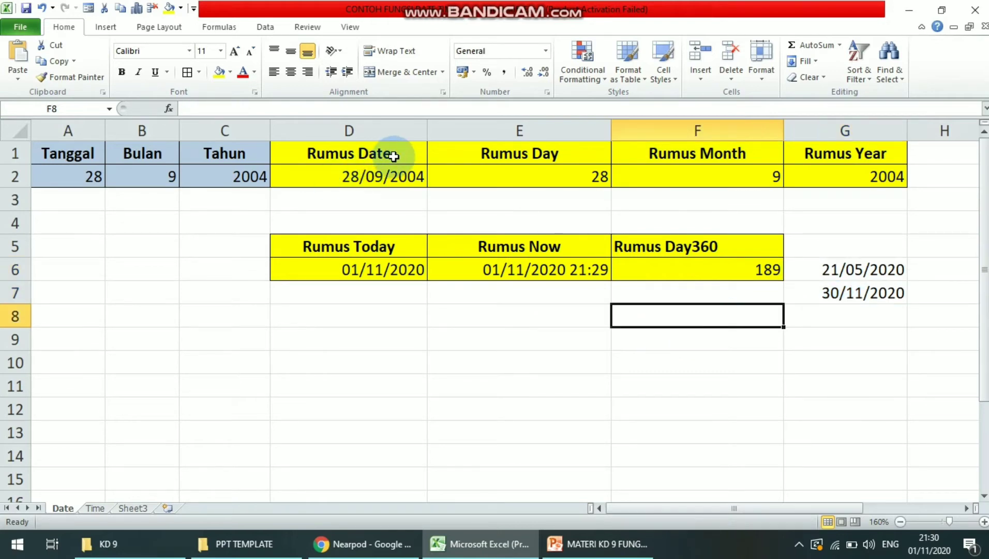
drag(395, 155, 822, 159)
click(393, 238)
click(494, 249)
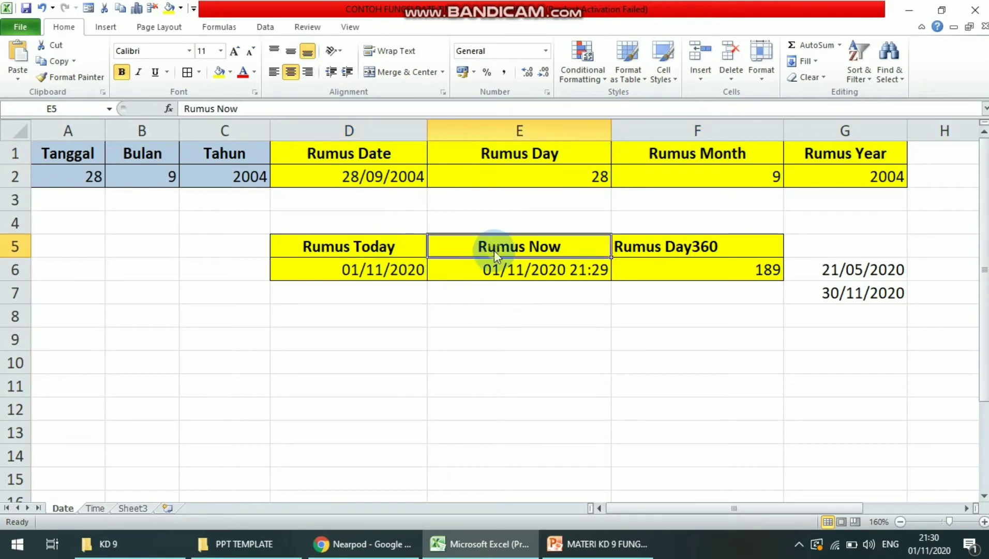
click(658, 249)
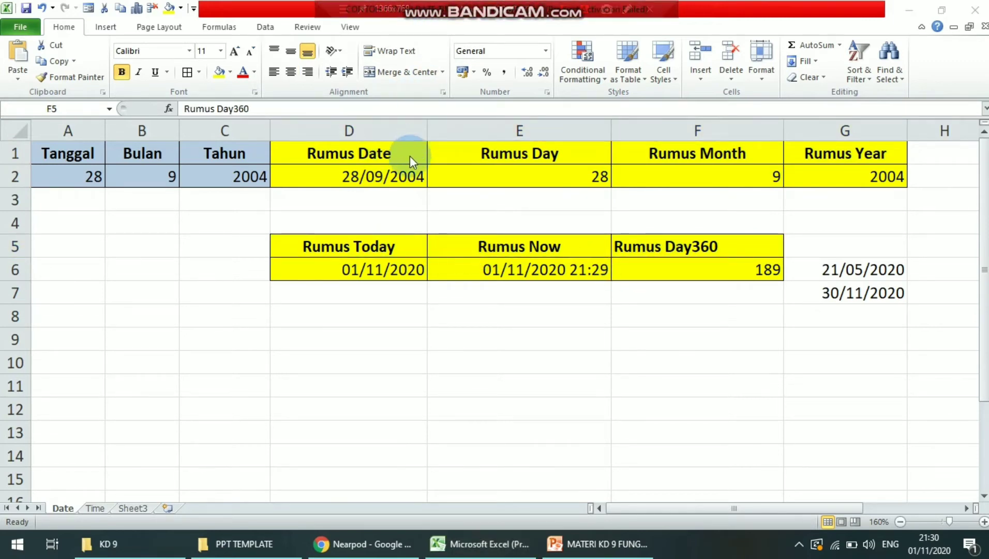
click(394, 155)
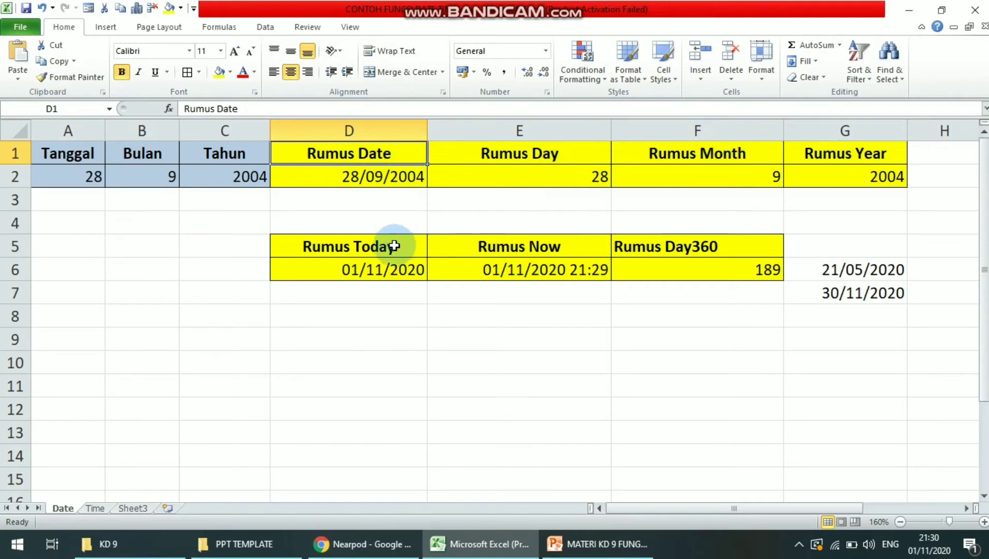
Step: Correct the heading in cell F5 to Rumus Days360
click(689, 248)
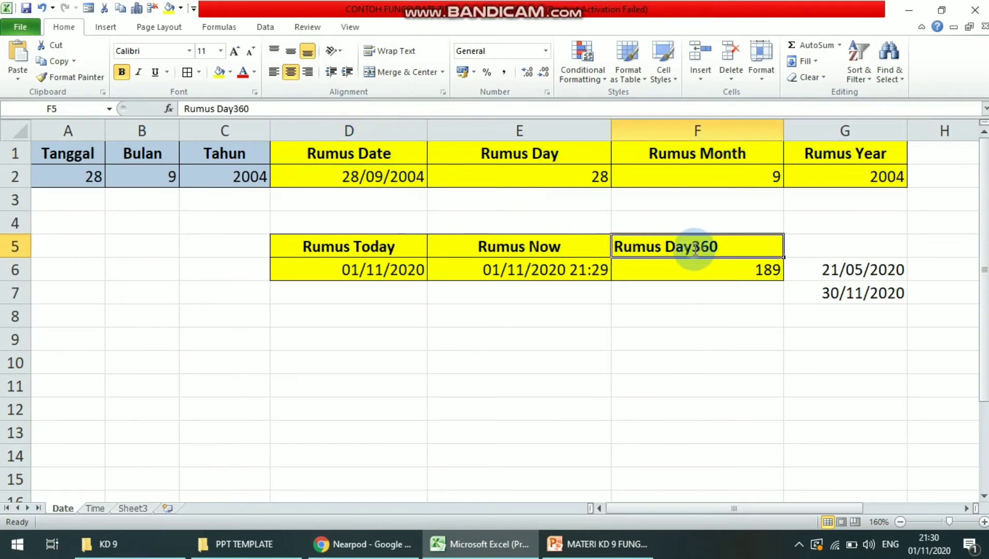
key(Down)
click(665, 299)
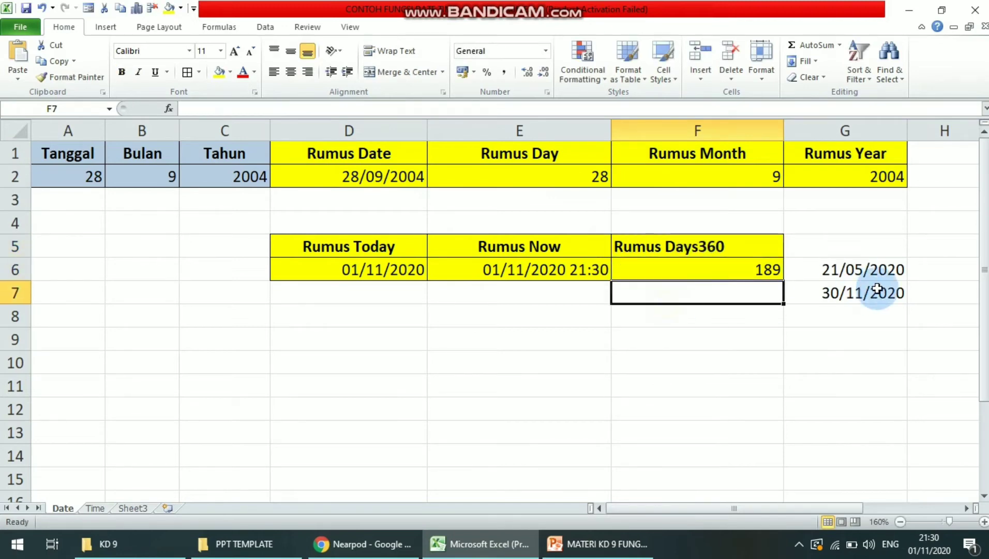
drag(843, 270, 841, 298)
click(693, 385)
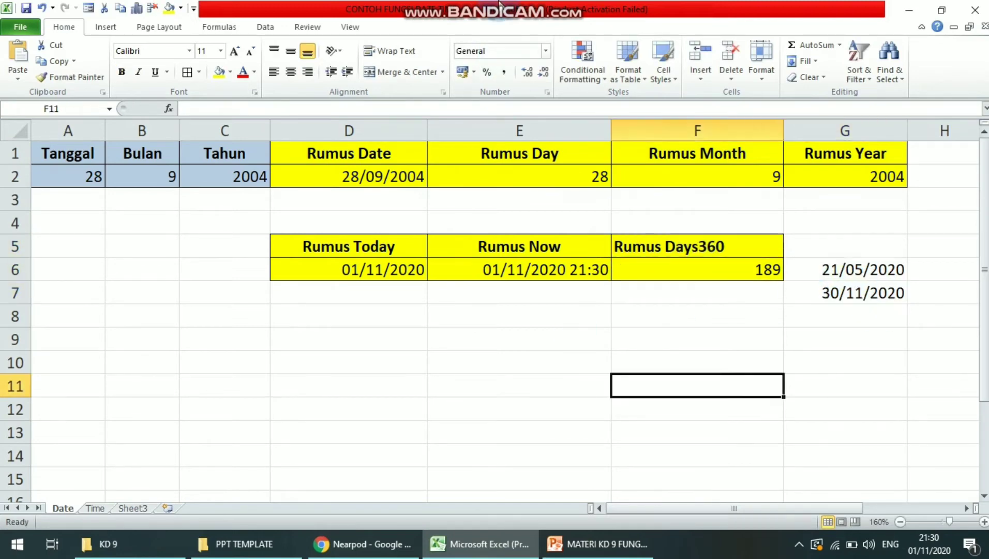
Step: Switch to PowerPoint, read the Fungsi Time slide, and return to Excel on the Time sheet
key(alt+Tab)
key(Page_Down)
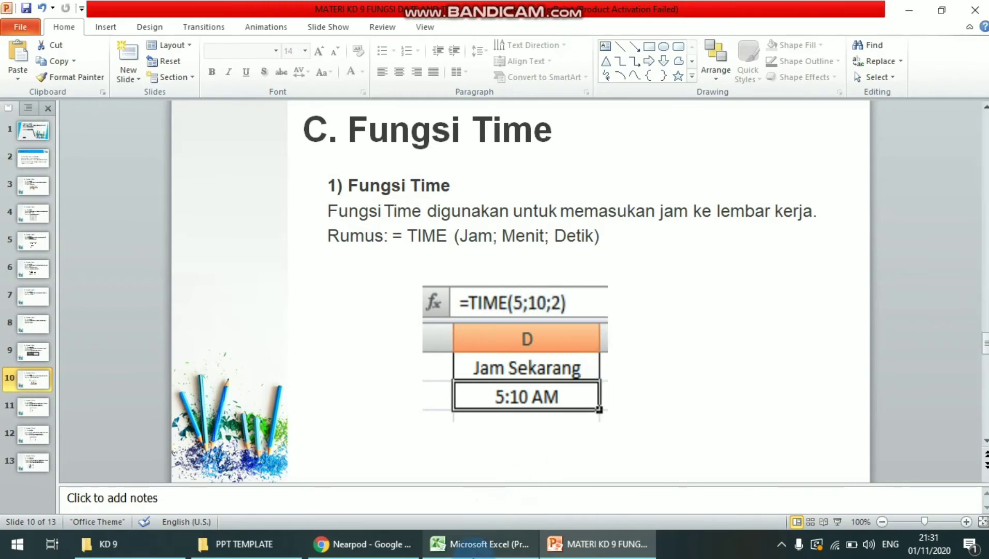
click(481, 543)
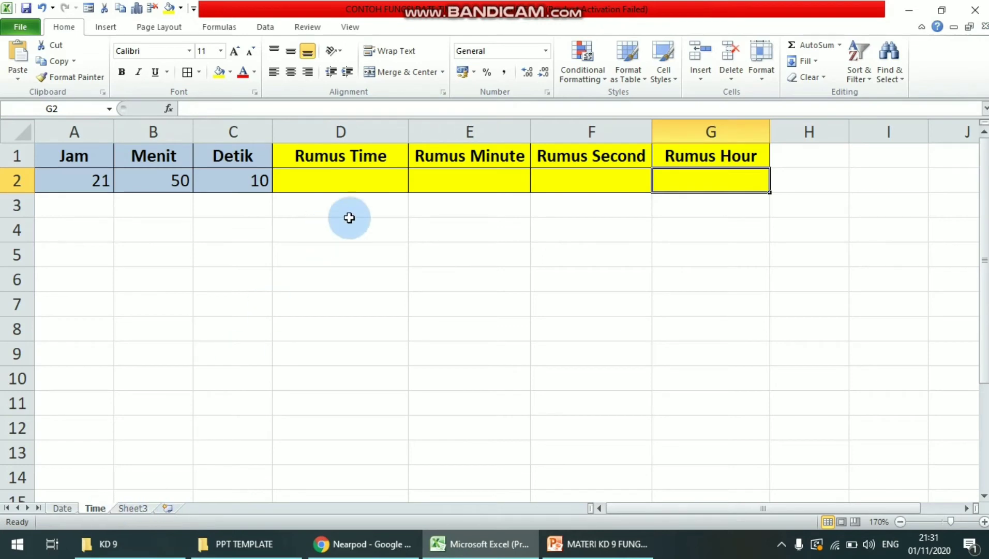
Step: Enter the formula =time(A2;B2;C2) in cell D2 under the Rumus Time heading and reselect the cell
drag(103, 177, 259, 187)
click(365, 179)
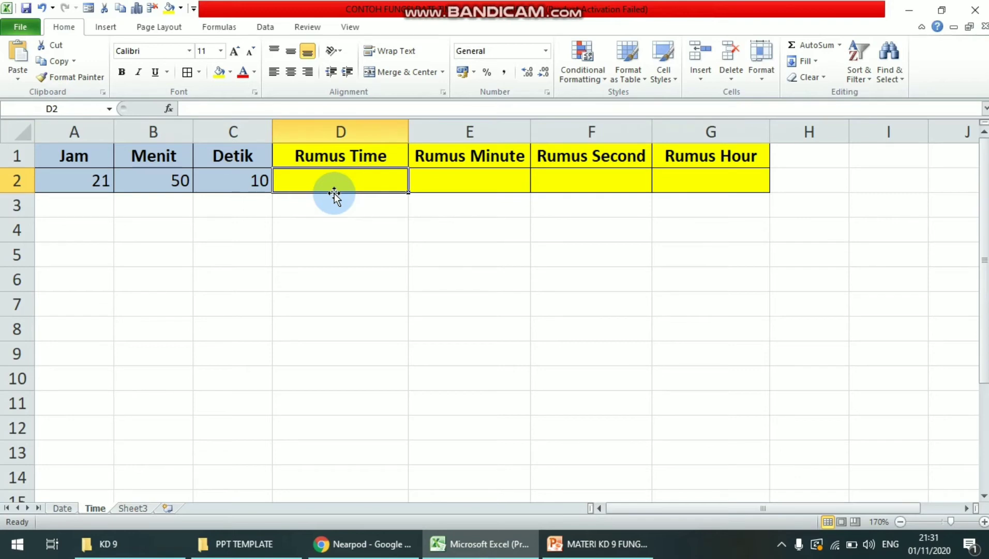
text(=)
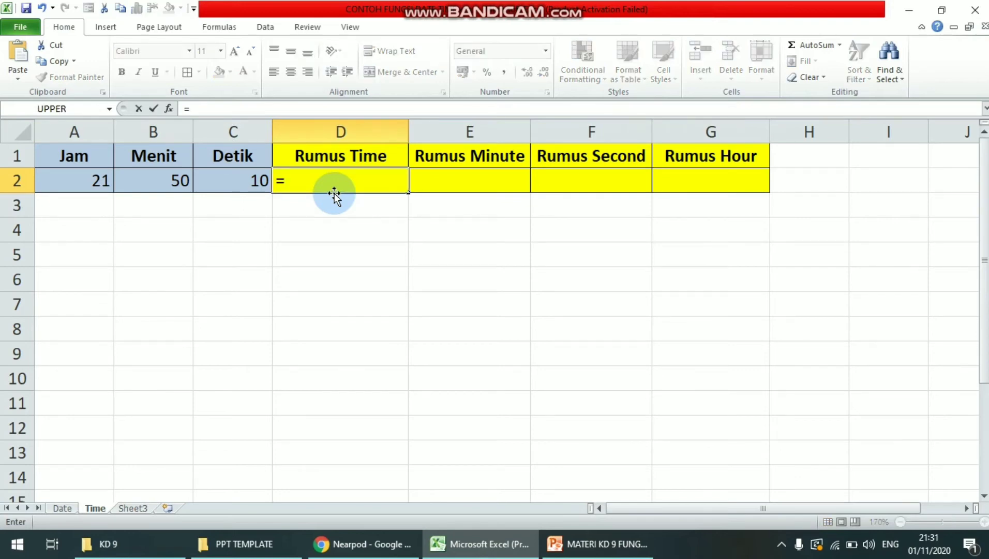
text(time()
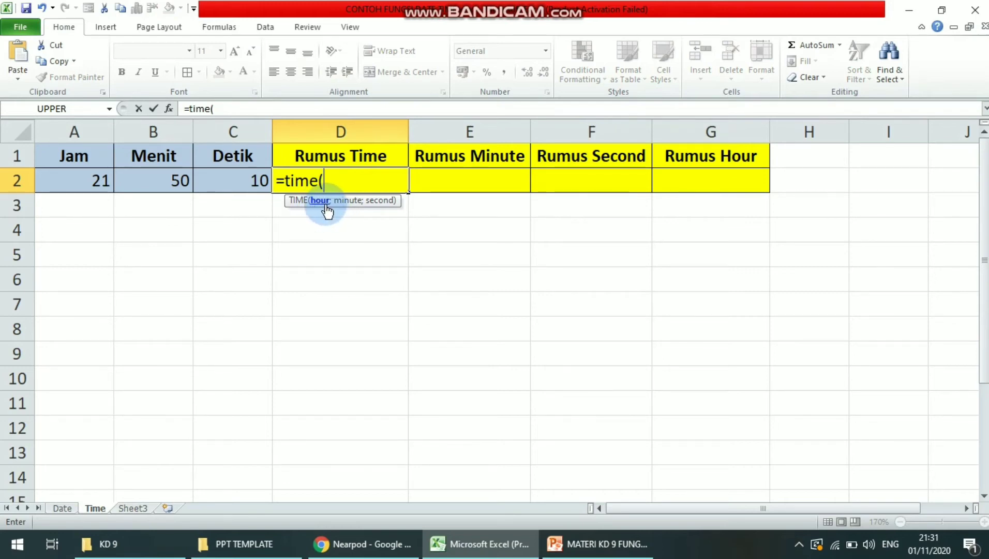
click(75, 176)
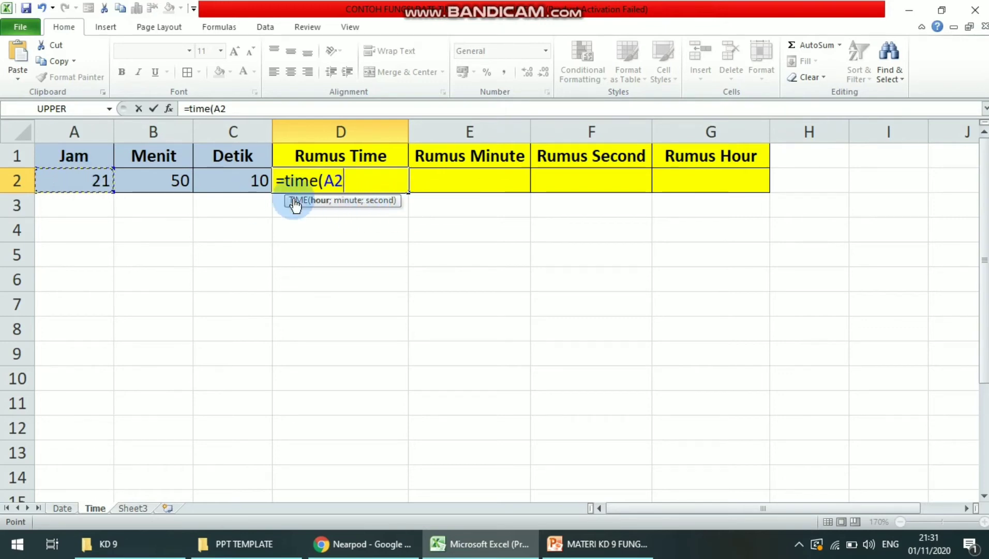
click(158, 179)
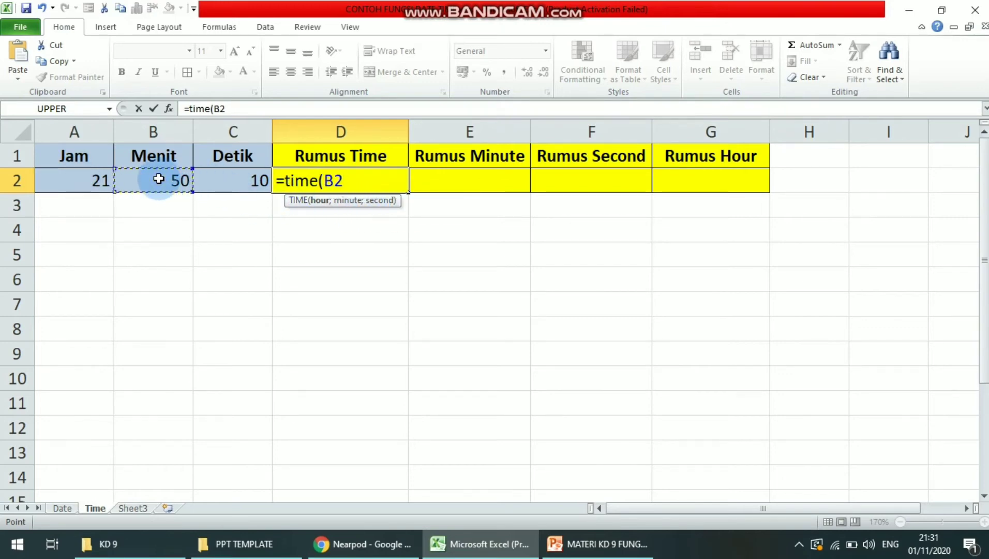
key(BackSpace)
key(BackSpace)
click(109, 178)
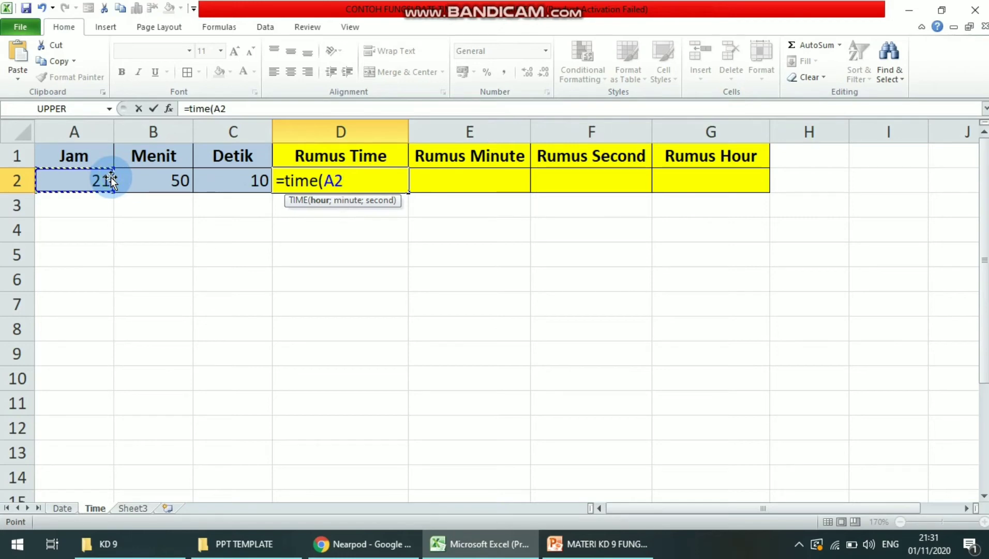
text(;)
click(183, 180)
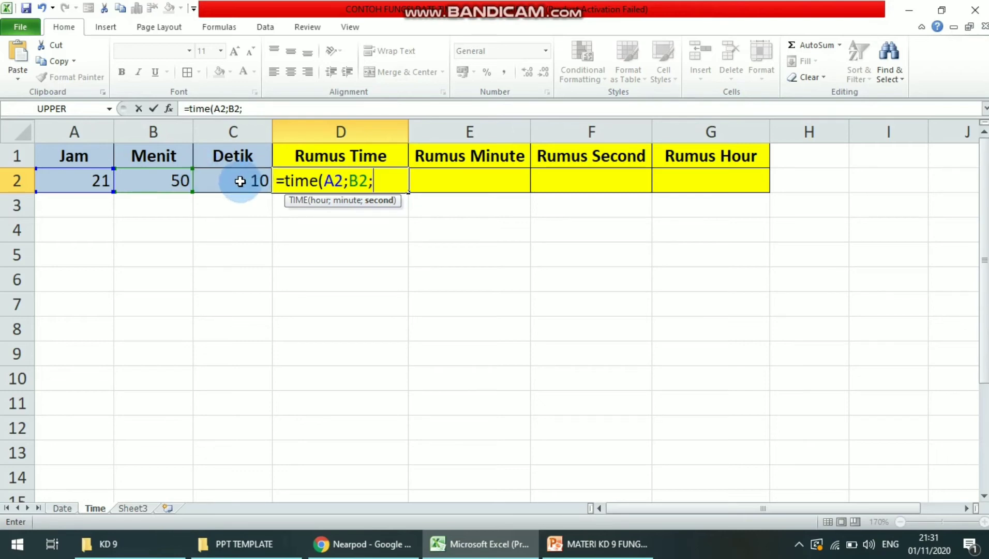
click(239, 181)
text())
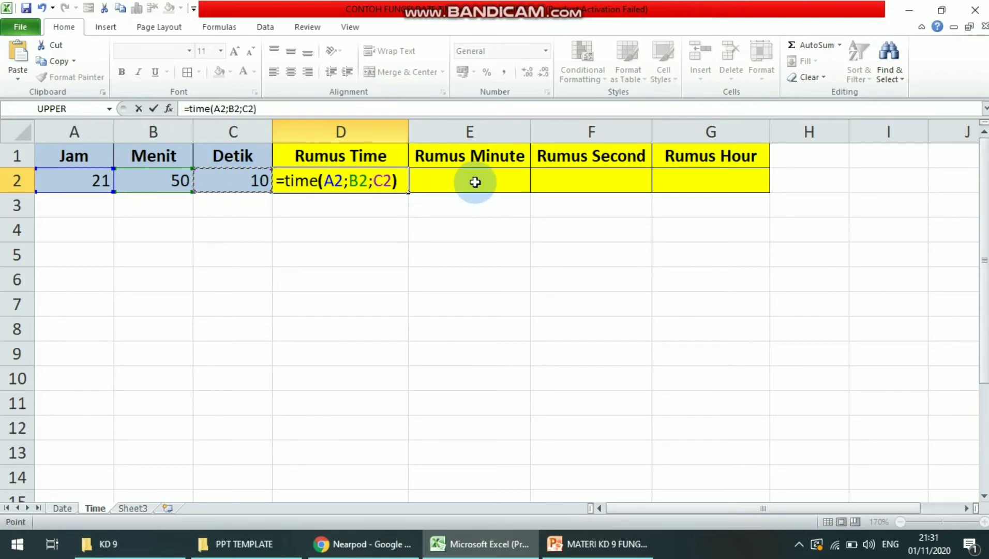
key(Return)
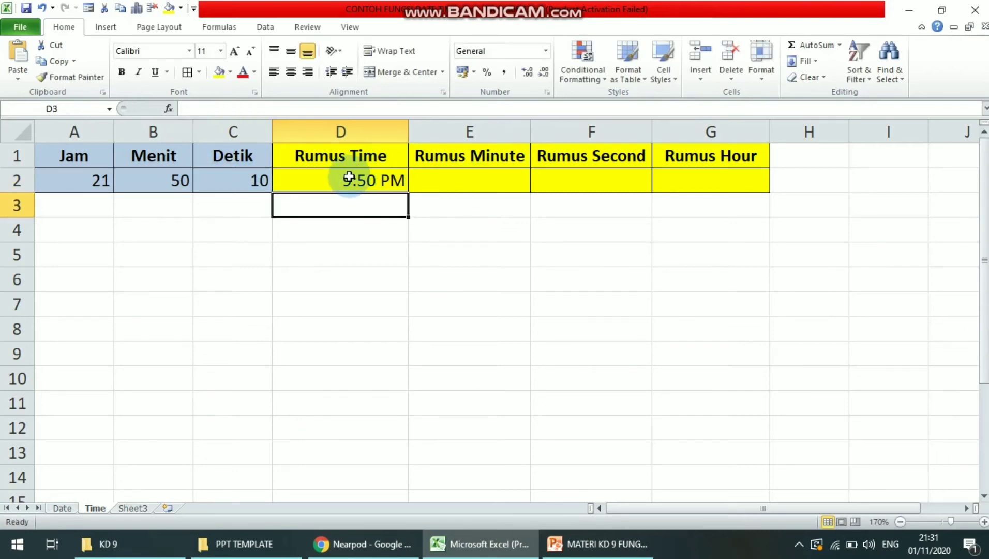
click(365, 181)
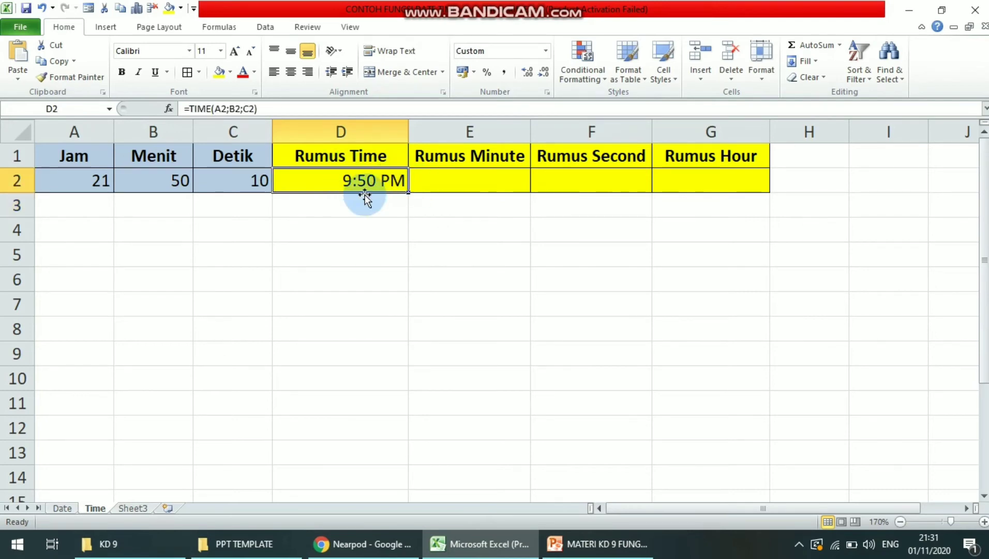
Step: Enter the time 9:50 PM directly in cell D4, inspect its stored value, and clear the cell
click(347, 222)
text(9)
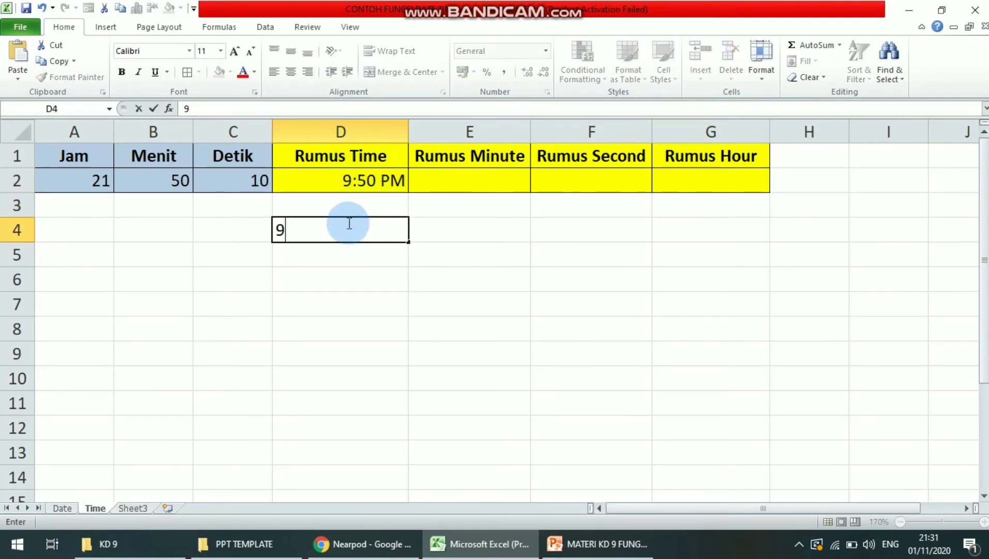
text(:50 PM)
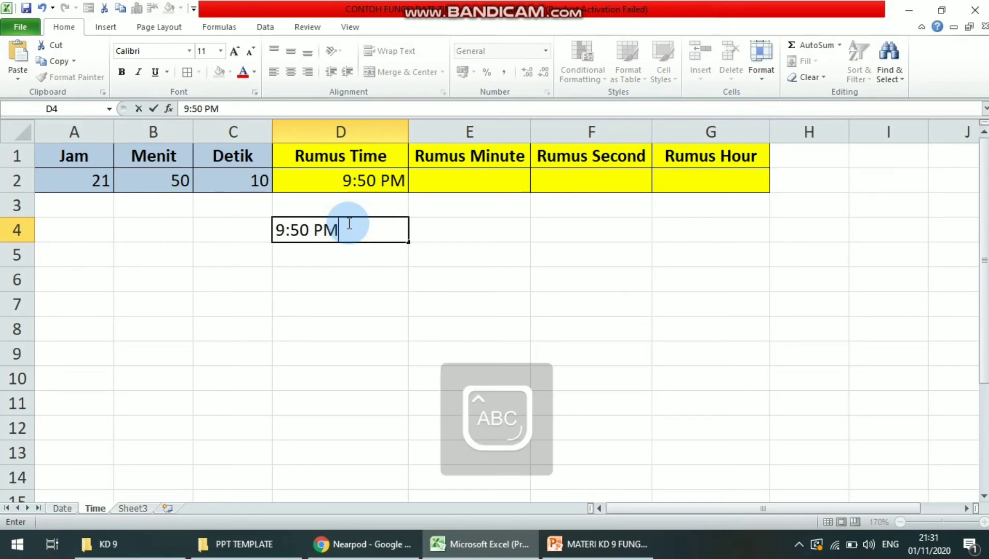
key(Return)
click(348, 222)
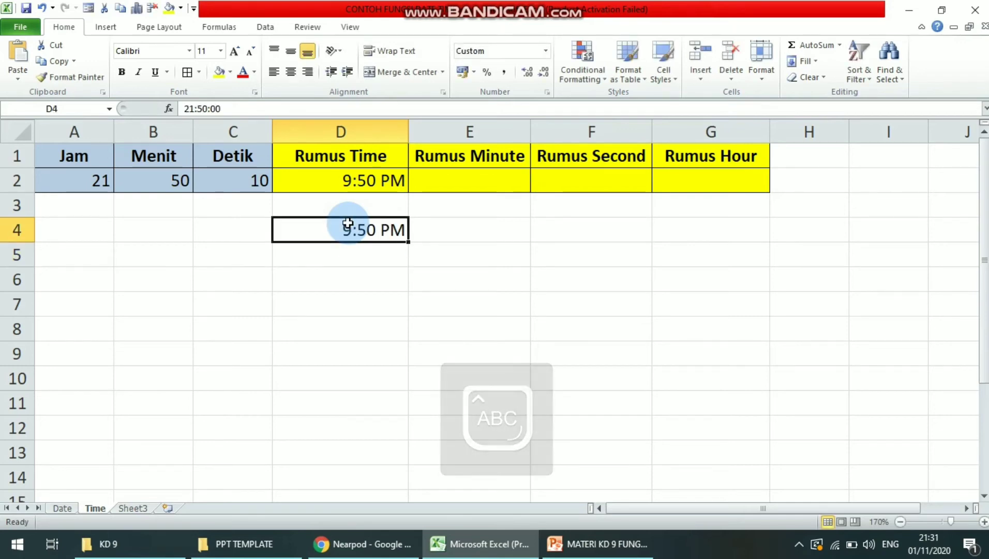
key(BackSpace)
key(Return)
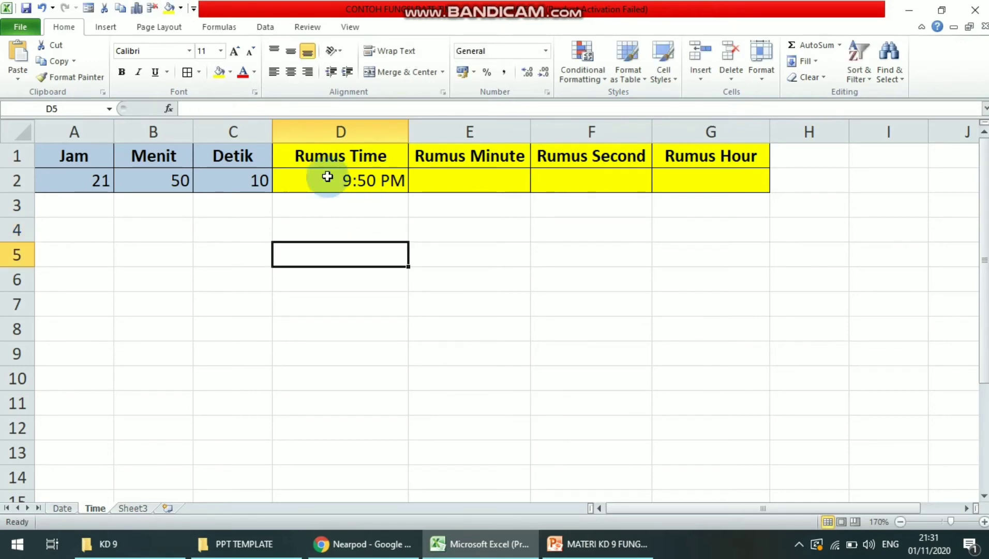
Step: Replace the cell references in D2's formula with constants so it reads =TIME(10;40;15)
click(344, 179)
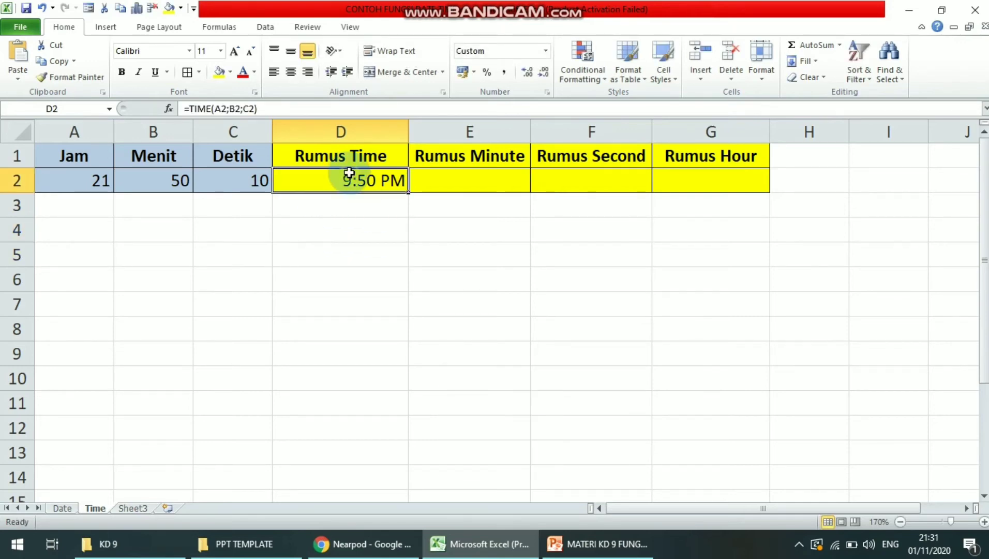
click(255, 109)
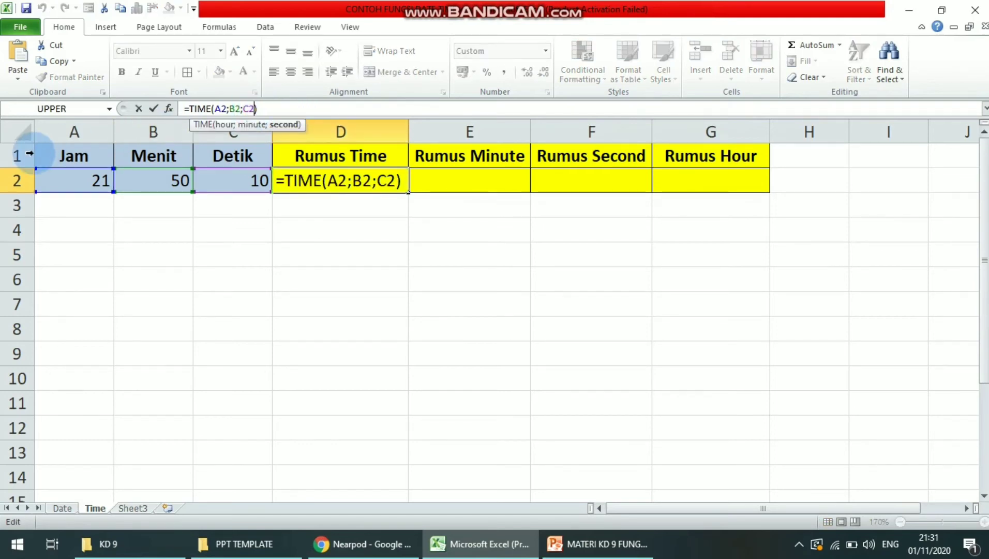
key(BackSpace)
key(BackSpace)
key(BackSpace)
key(BackSpace)
key(BackSpace)
key(BackSpace)
key(BackSpace)
key(BackSpace)
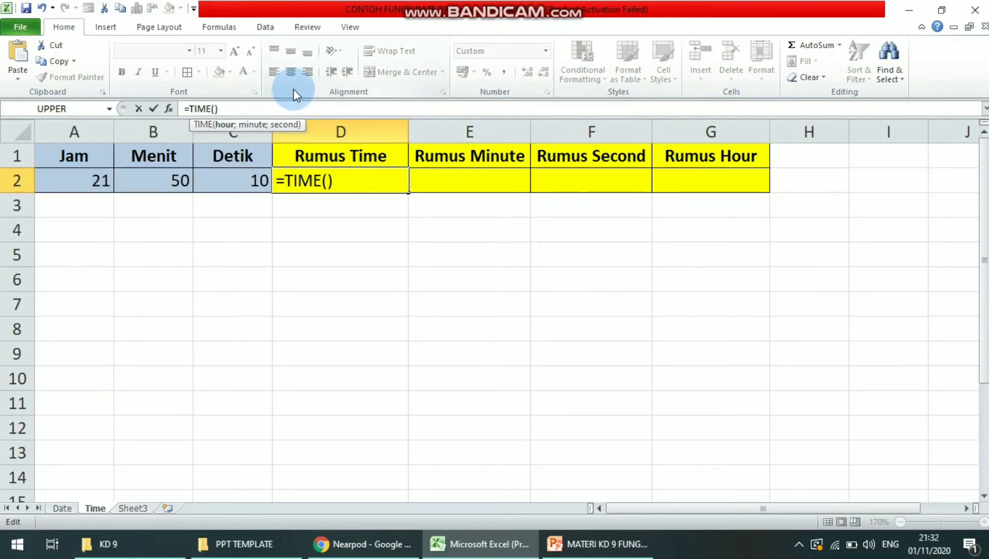
text(10)
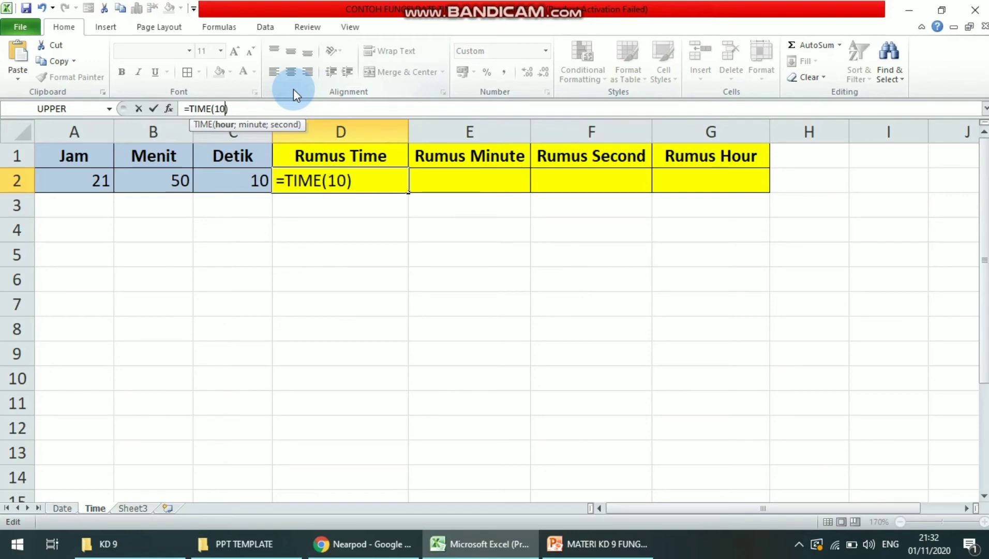
text(;40;)
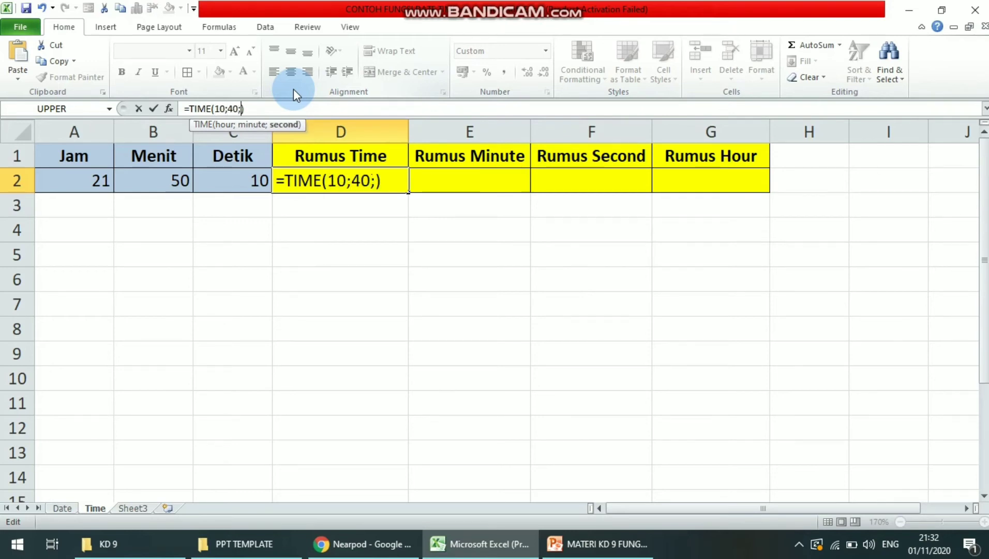
text(15)
key(Right)
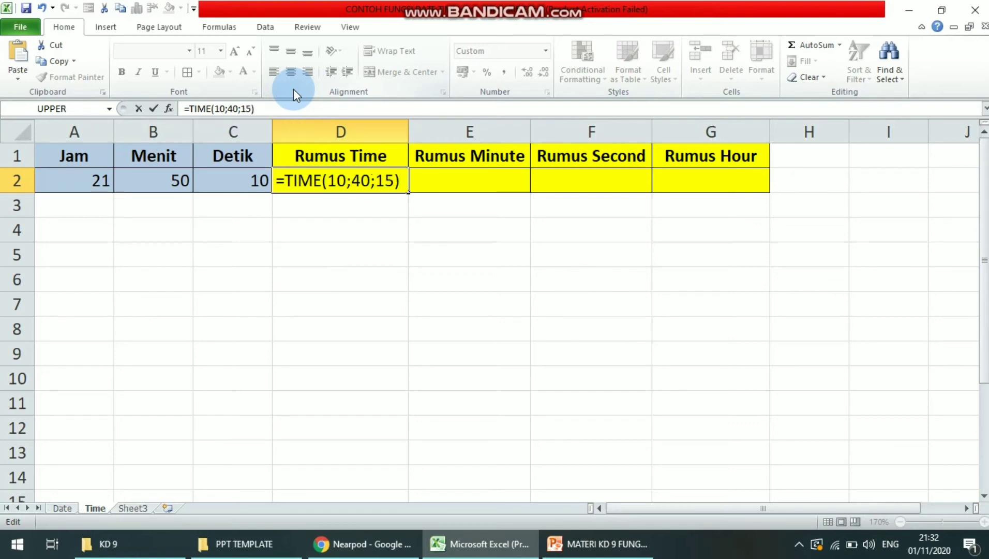
key(Return)
Step: Reselect cell D2 and undo the last change to its TIME formula
key(Down)
key(Down)
key(Down)
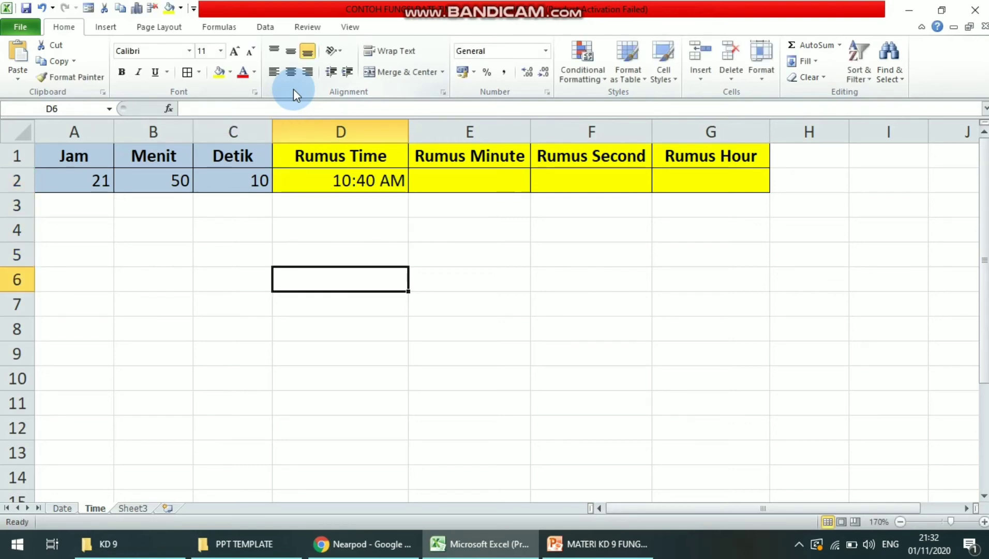
key(Up)
key(Up)
key(Up)
key(Up)
key(Up)
key(Down)
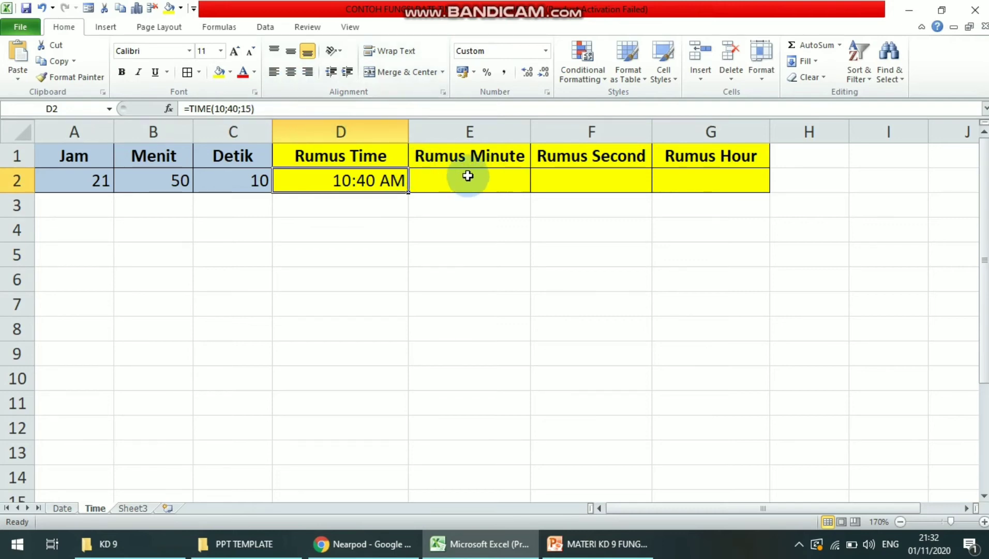
key(ctrl+z)
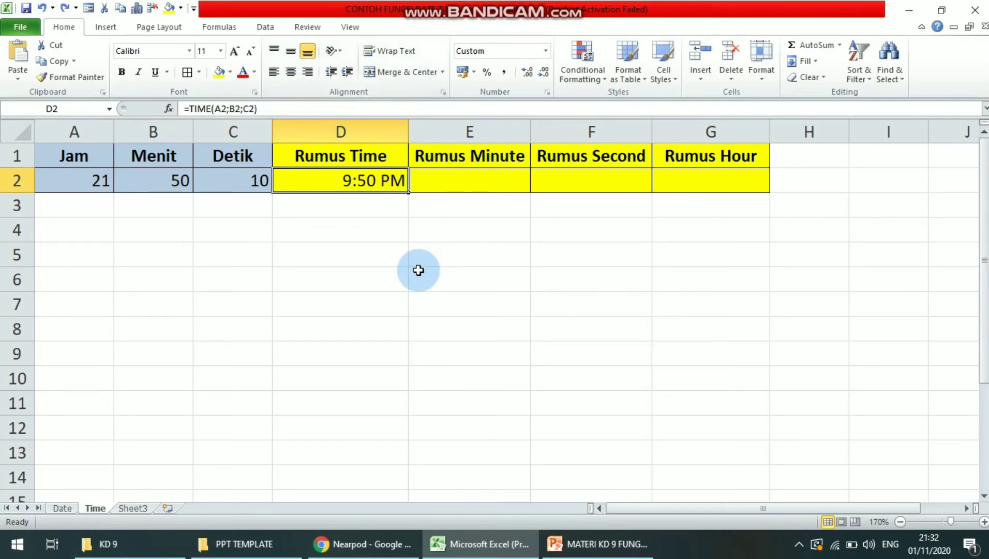
Step: Select cell E2, switch to PowerPoint, and read the Fungsi Hour slide
click(470, 181)
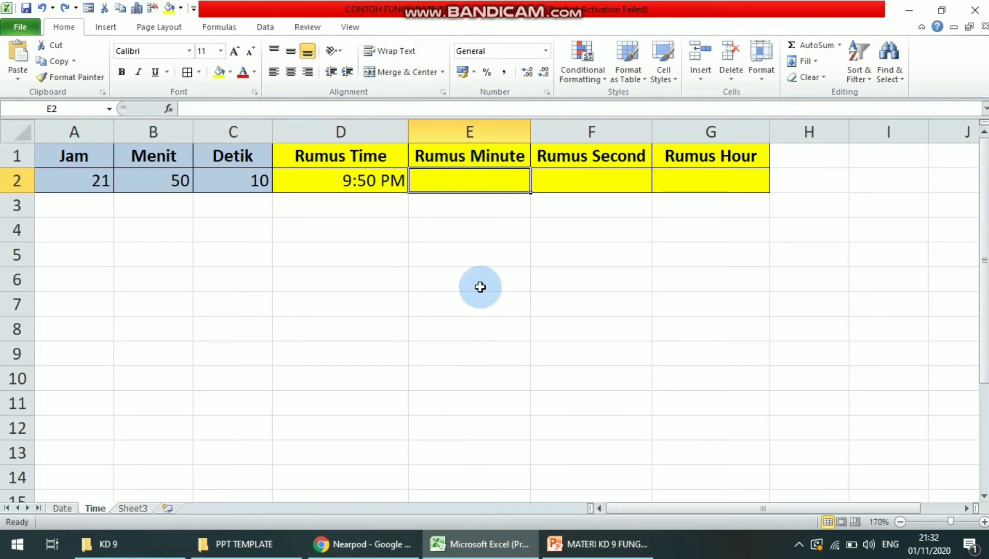
click(597, 543)
scroll(598, 369, down, 1)
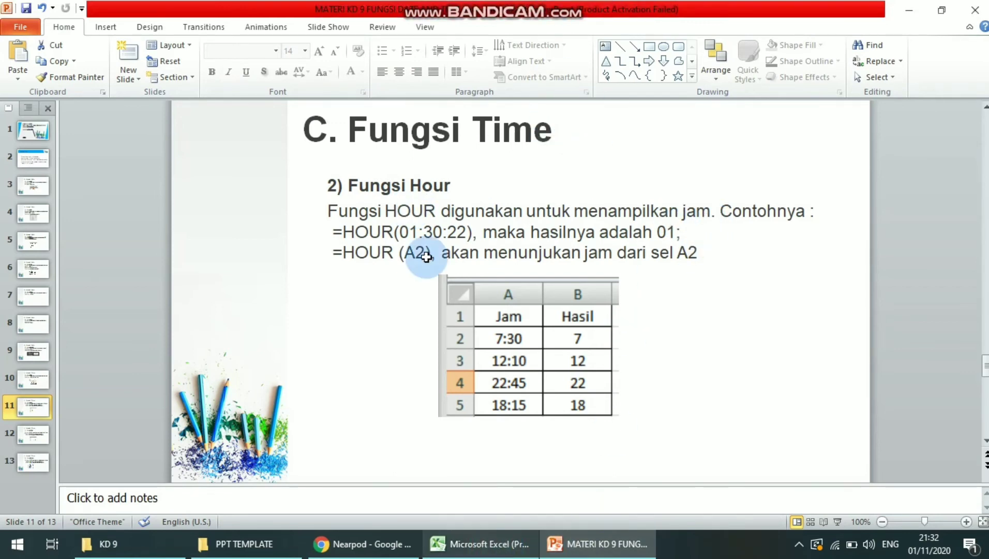
Step: Return to Excel, enter the formula =HOUR(D2) in cell E2, and compare it with the time formula in D2
key(alt+Tab)
text(=H)
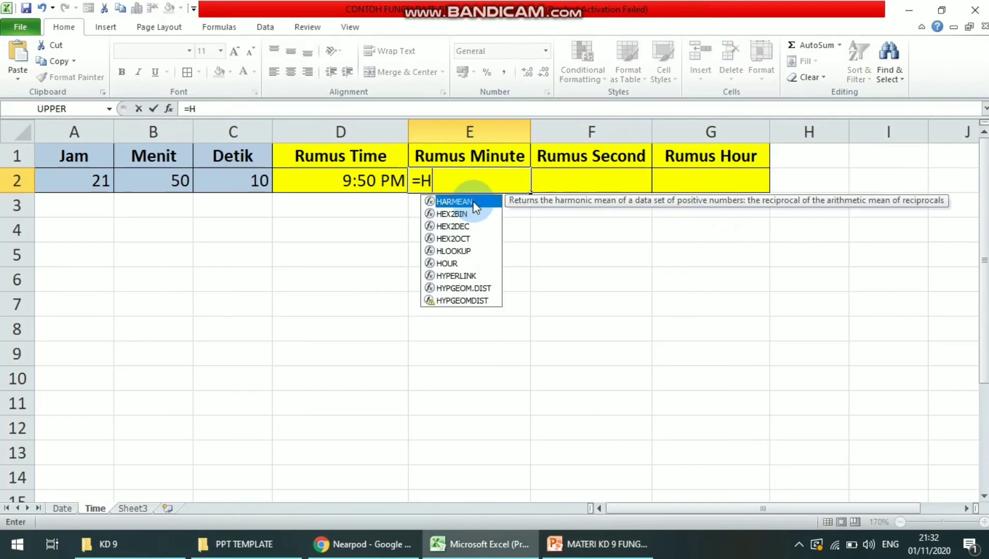
text(OUR)
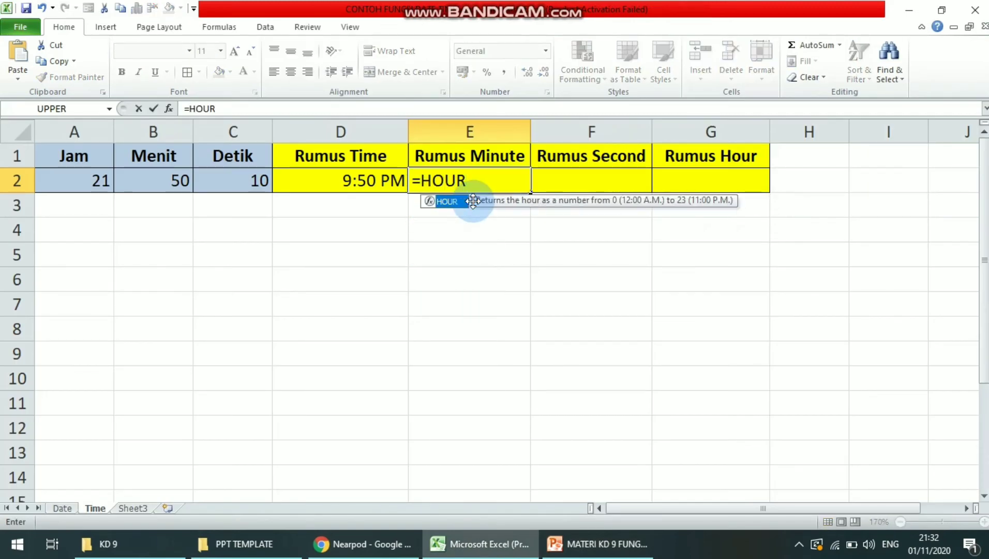
double_click(473, 201)
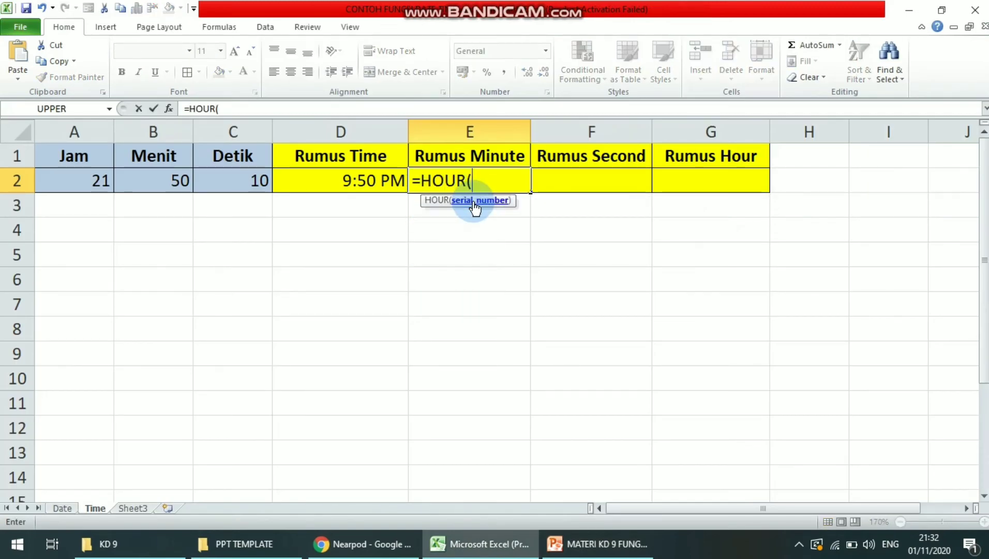
click(375, 182)
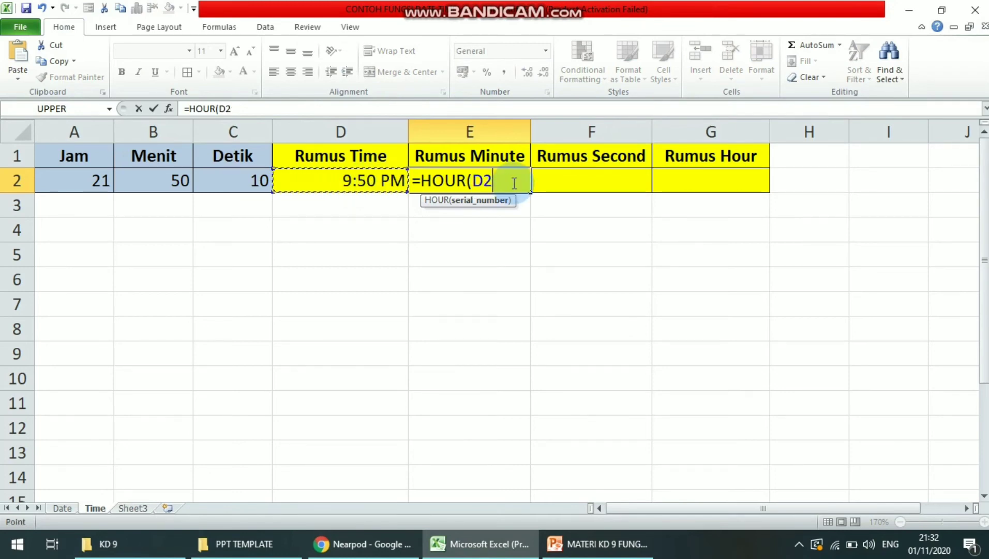
text())
key(Return)
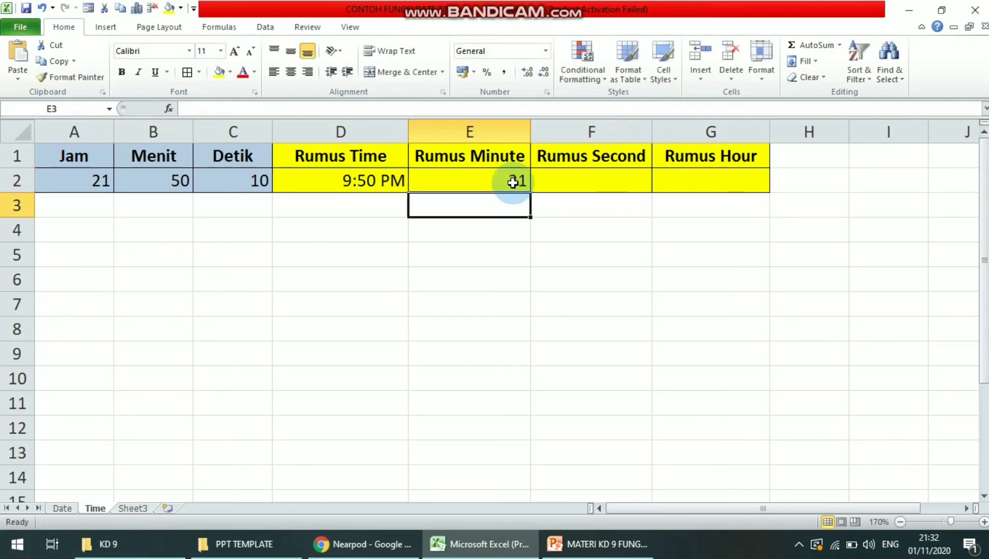
click(508, 181)
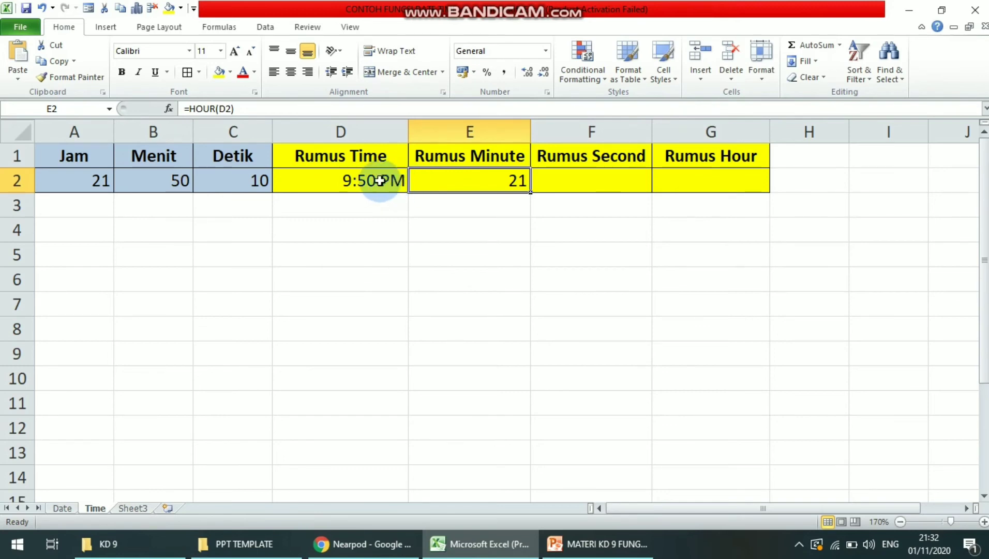
click(349, 180)
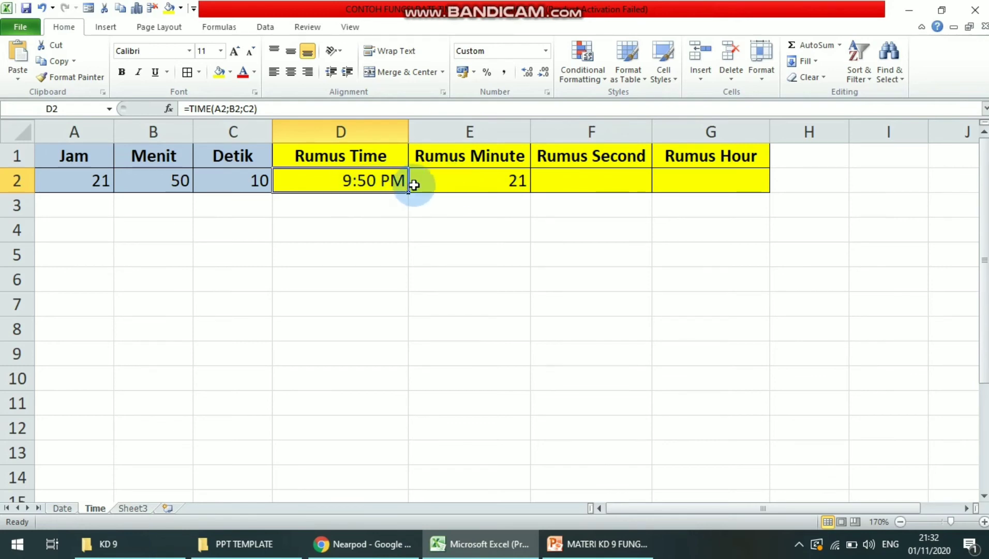
click(469, 182)
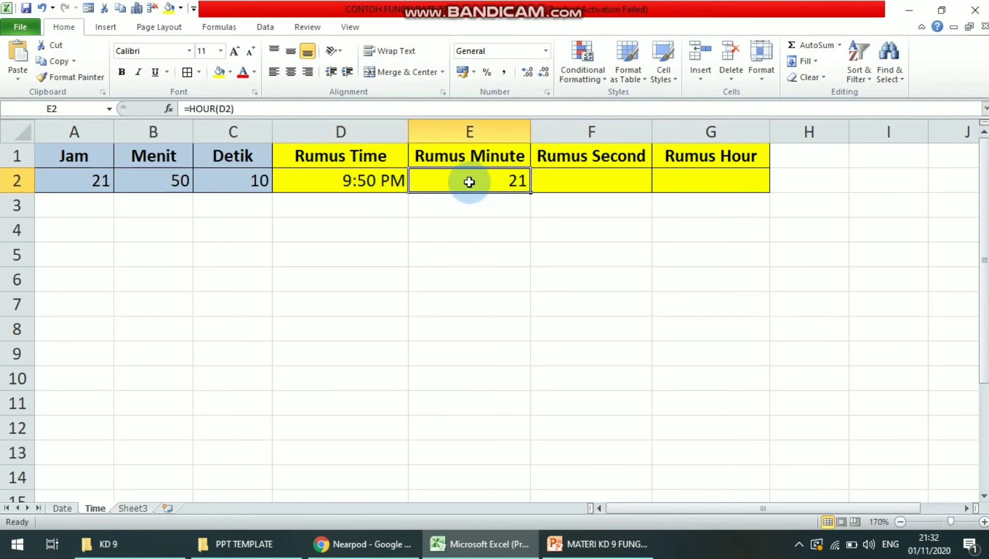
Step: Correct the heading in cell E1 to Rumus Hour
click(504, 158)
double_click(475, 158)
drag(470, 157, 527, 157)
key(Caps_Lock)
text(H)
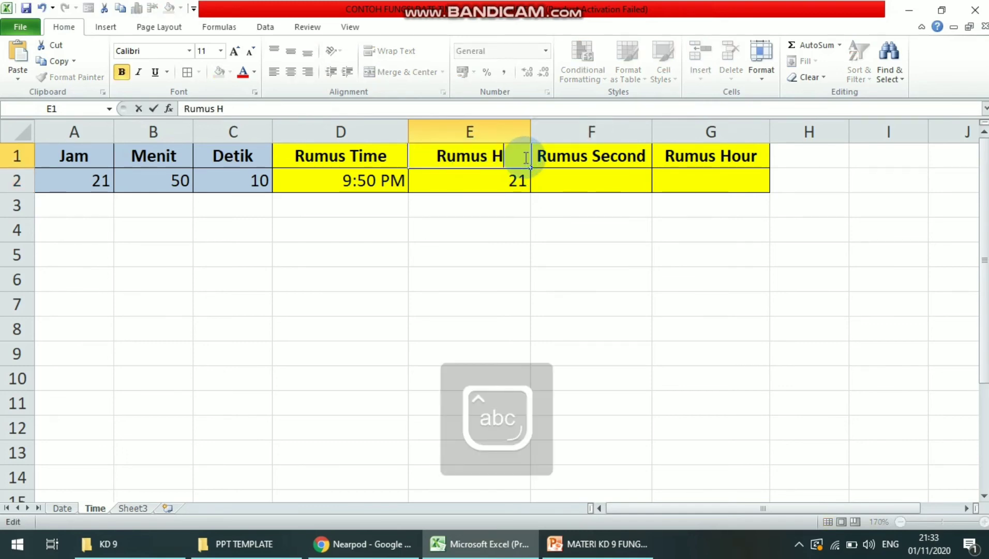
text(our)
key(Return)
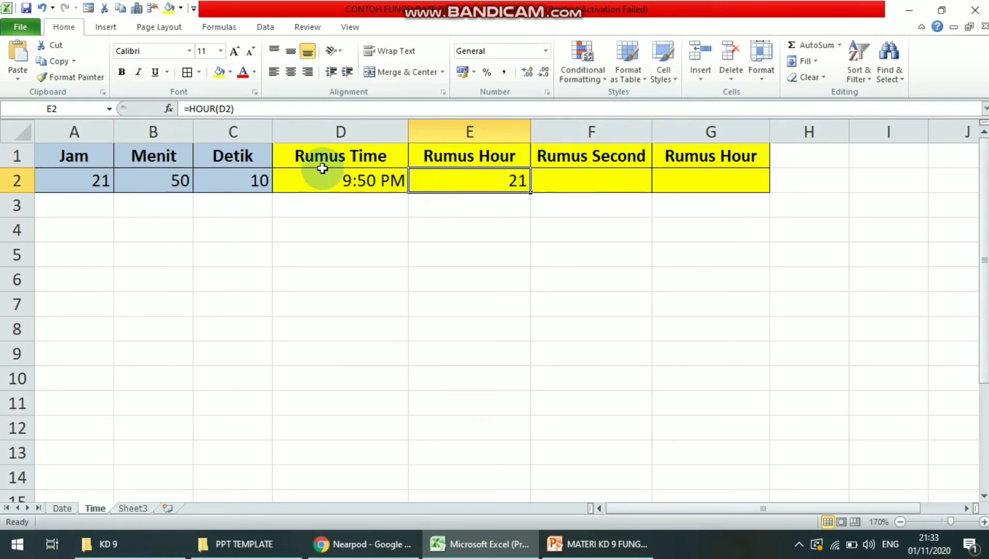
Step: Replace the headings in cells F1 and G1 with Rumus Minute and Rumus Second
click(725, 160)
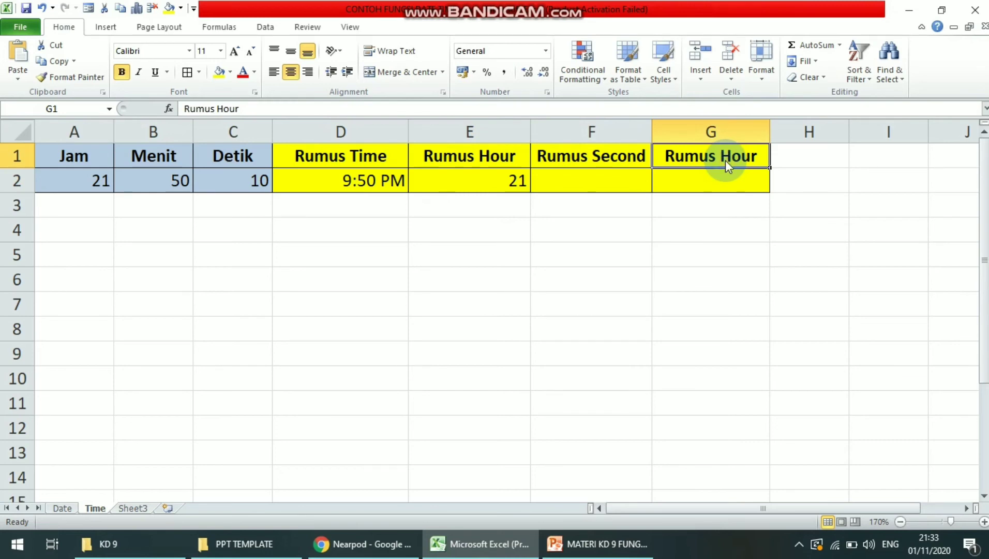
key(Caps_Lock)
key(BackSpace)
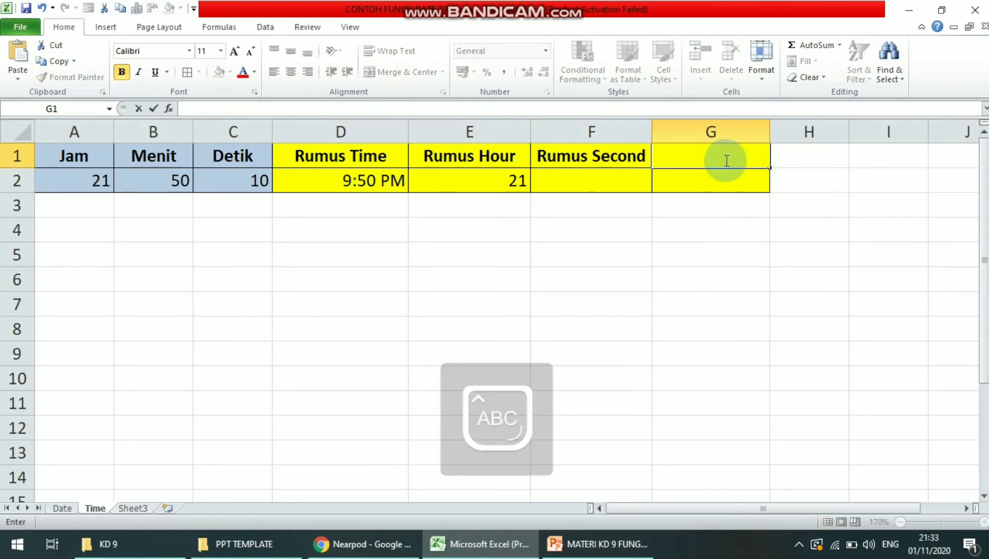
key(Return)
key(Left)
key(Up)
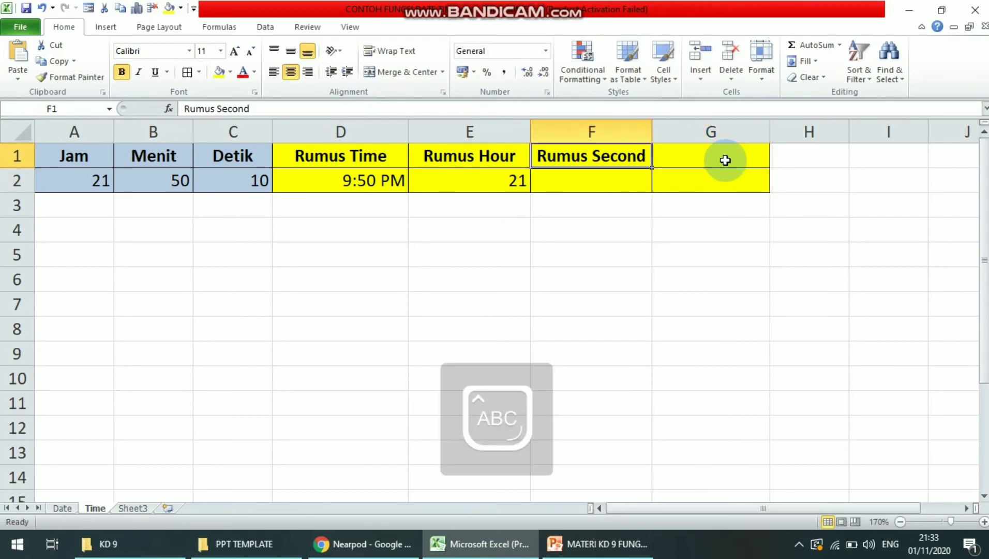
text(Rumus Minute)
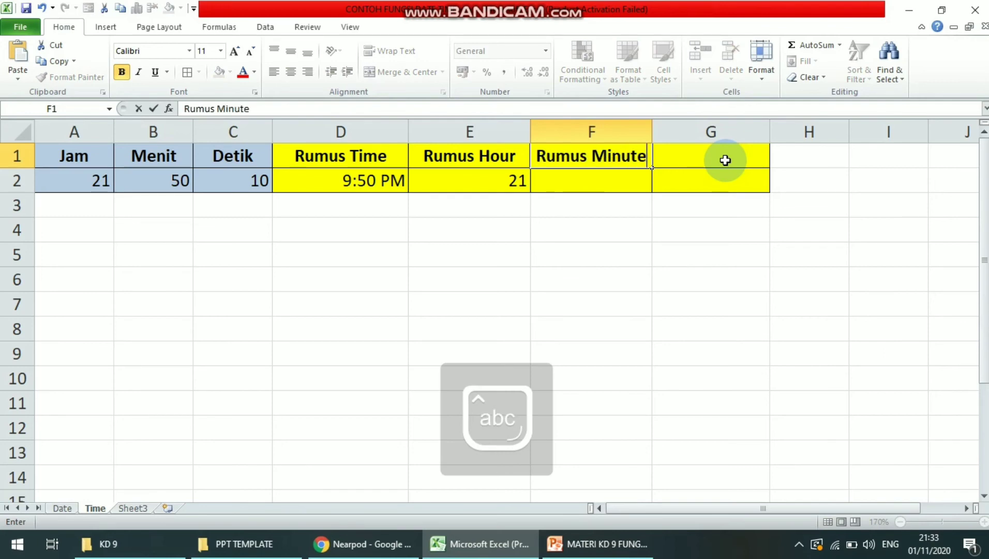
key(Tab)
text(Rumus )
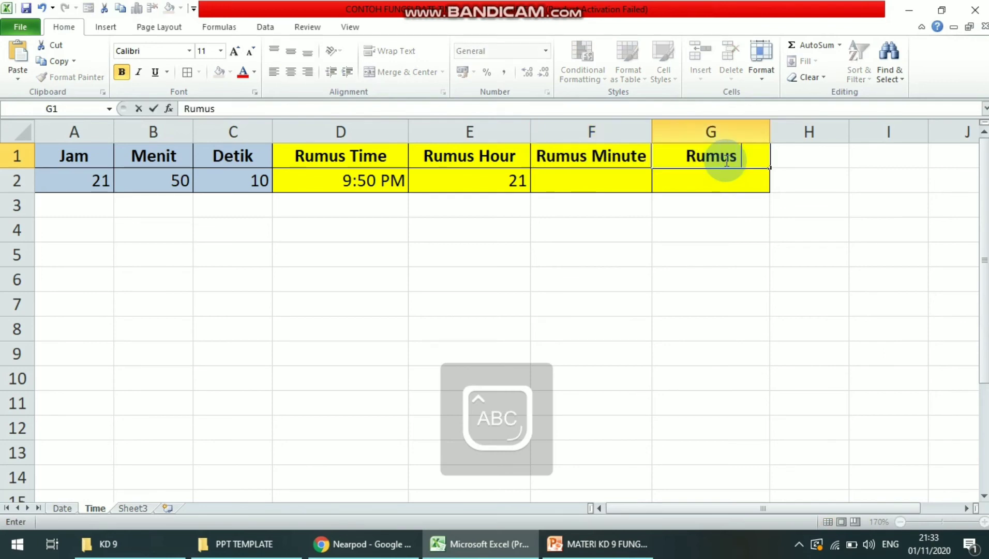
text(Second)
key(Return)
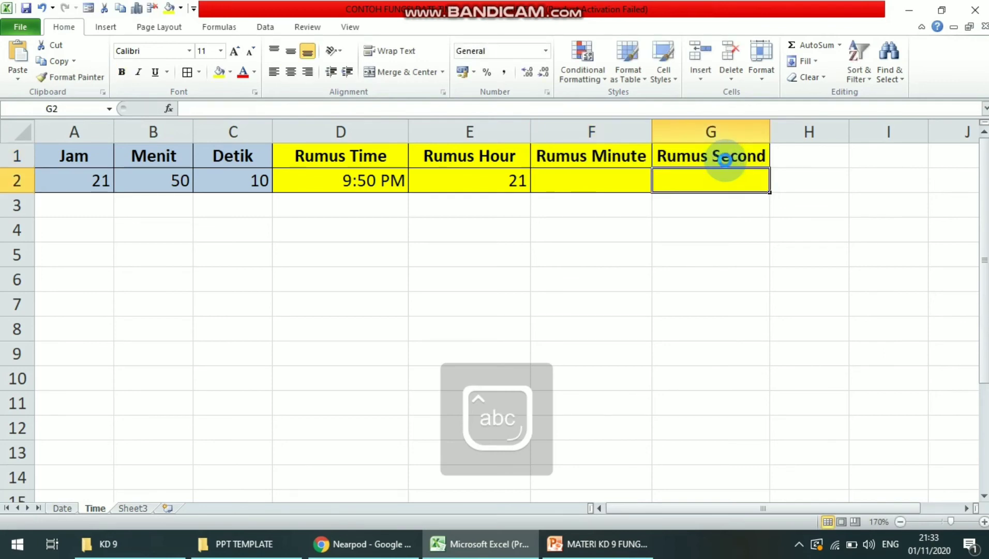
Step: Switch to PowerPoint, go to the Fungsi Minute slide, and correct the misspelled word after MINUTE to digunakan
click(506, 181)
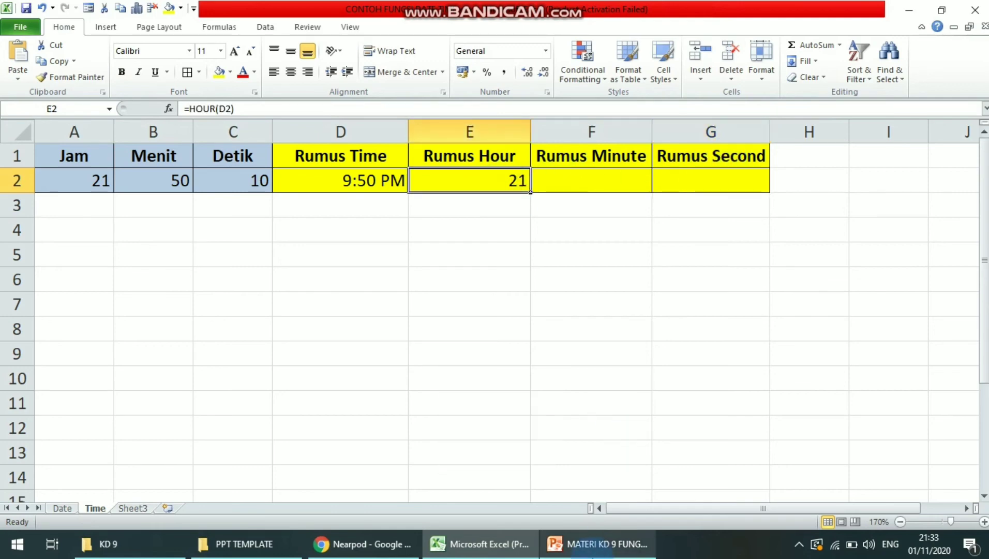
click(594, 544)
scroll(453, 238, down, 1)
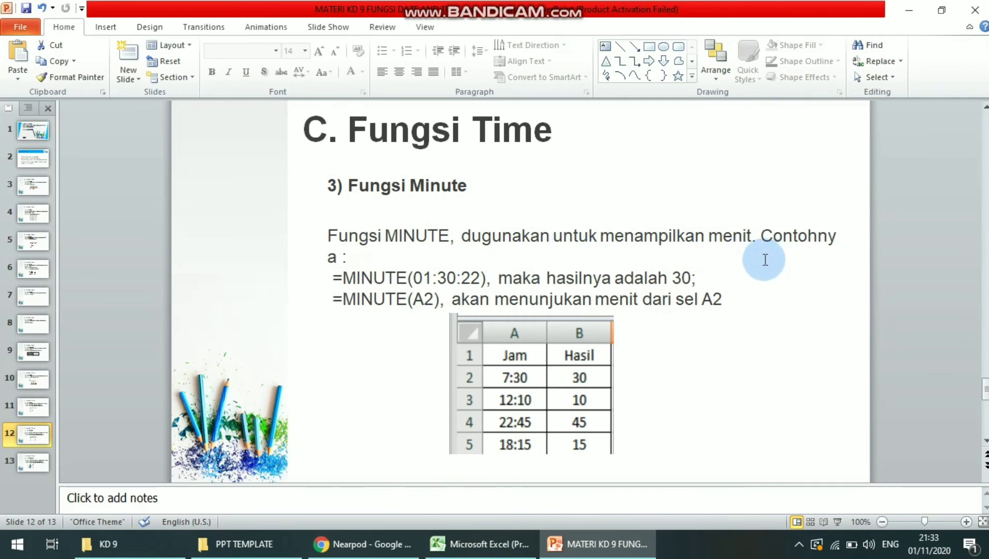
click(478, 236)
key(BackSpace)
text(i)
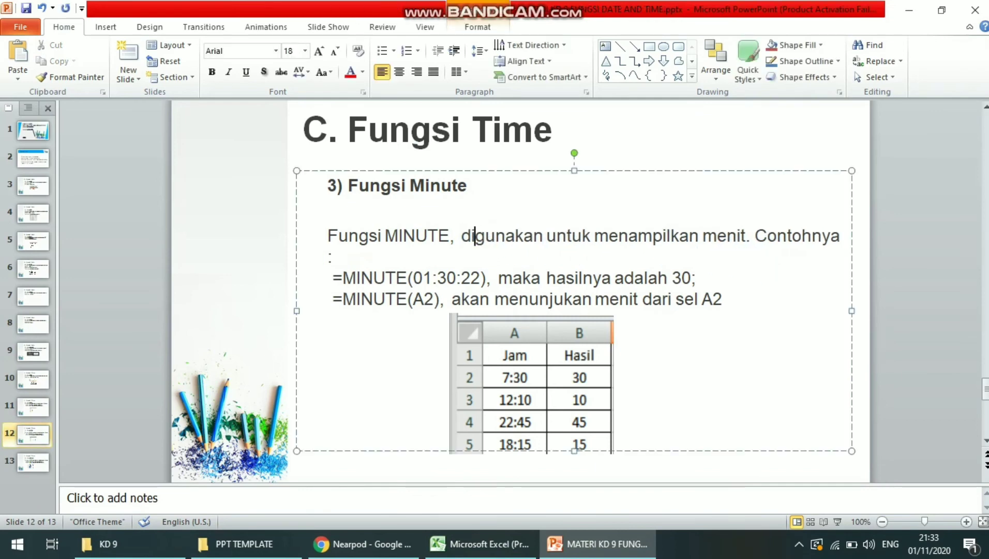
click(801, 139)
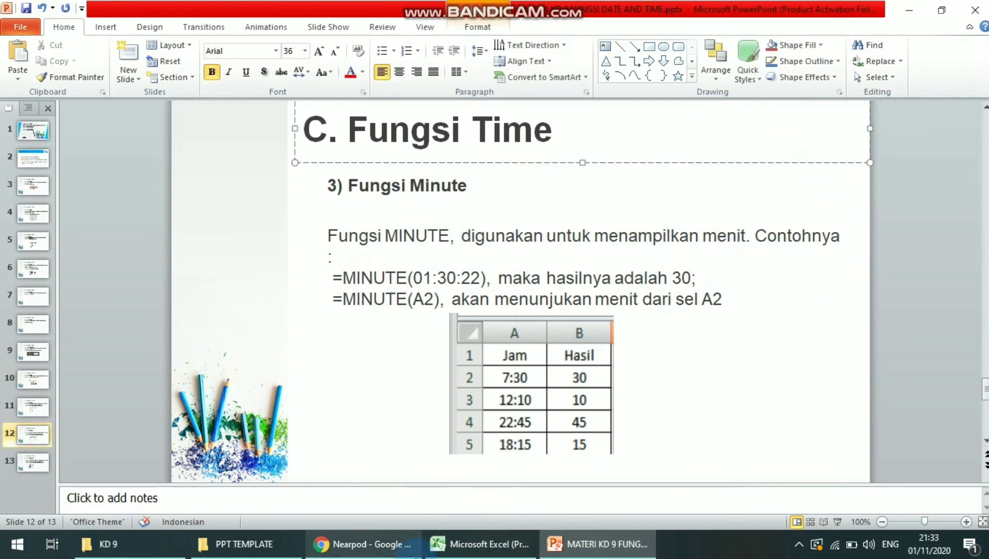
Step: Return to Excel, enter the formula =MINUTE(D2) in cell F2, and compare it with the time formula in D2
click(591, 552)
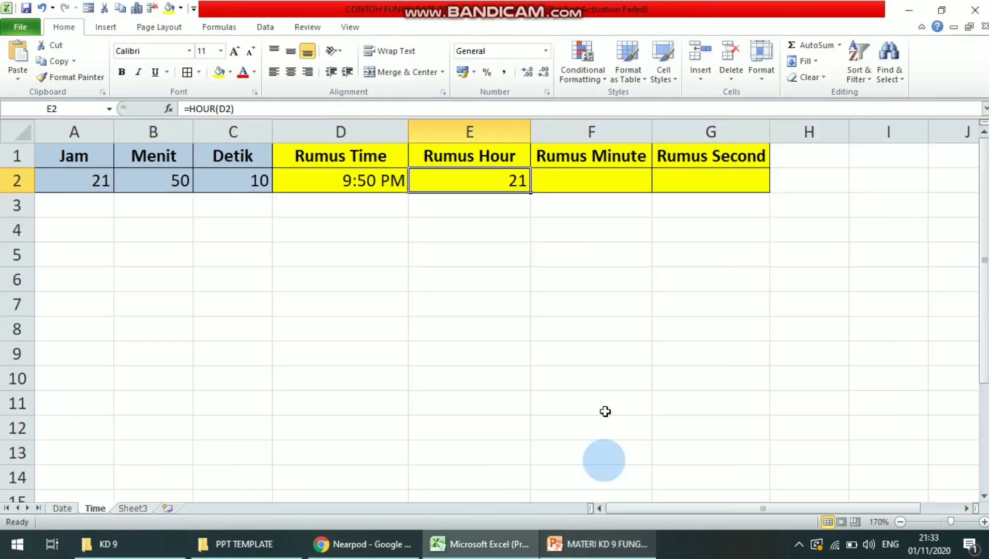
click(597, 181)
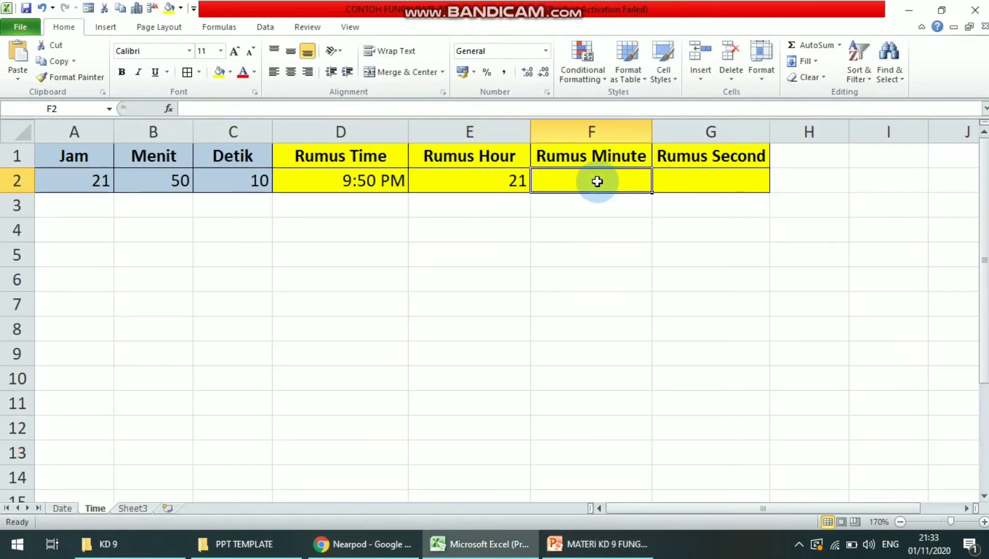
text(=minute)
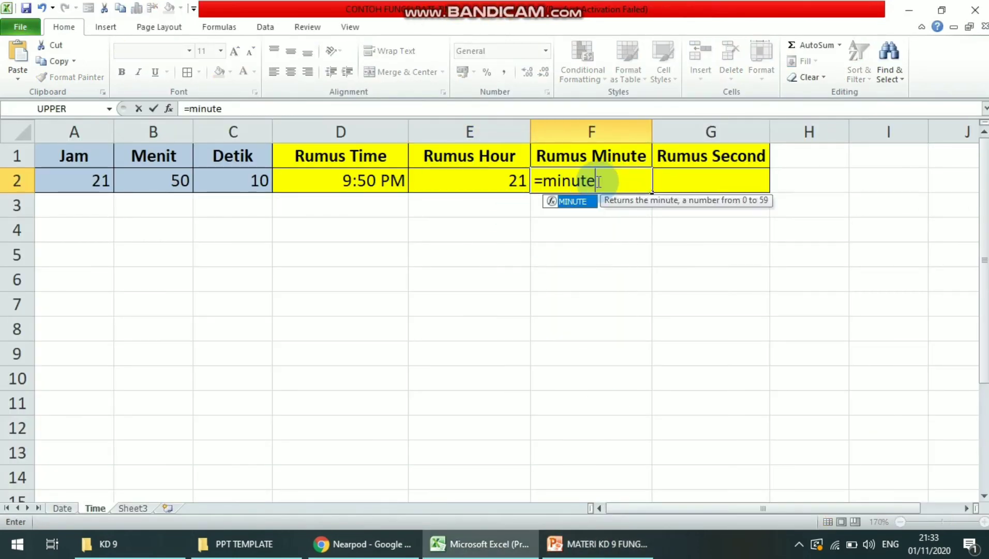
text(()
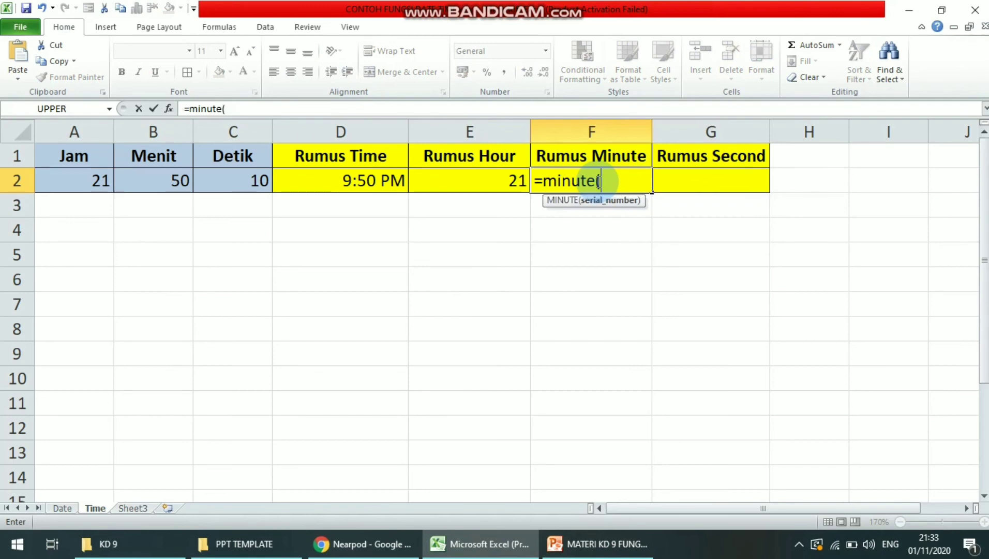
click(353, 180)
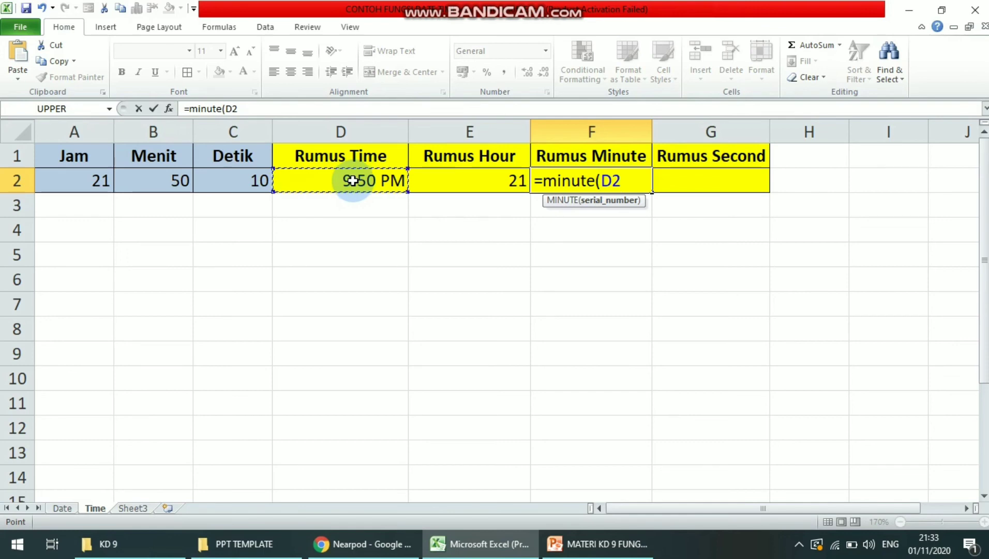
text())
key(Return)
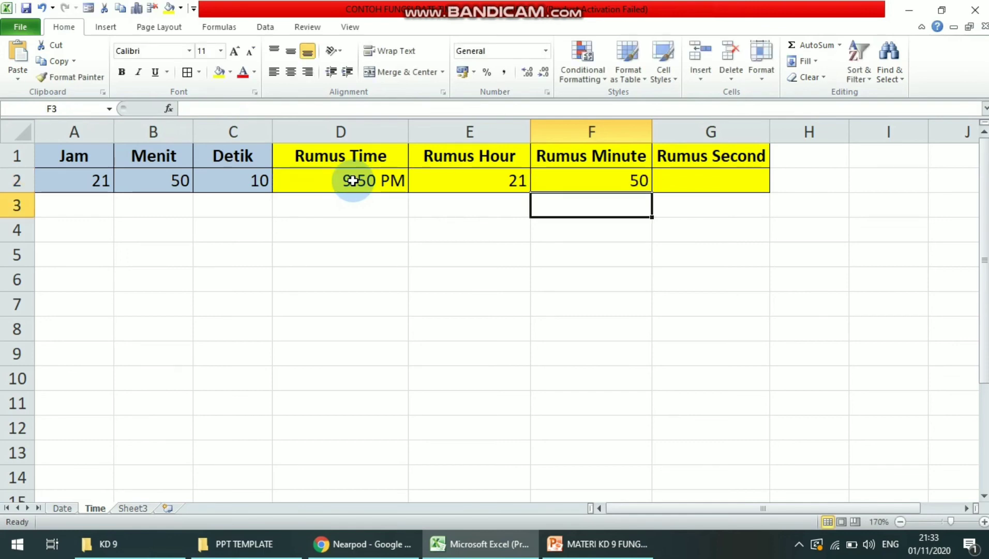
click(386, 185)
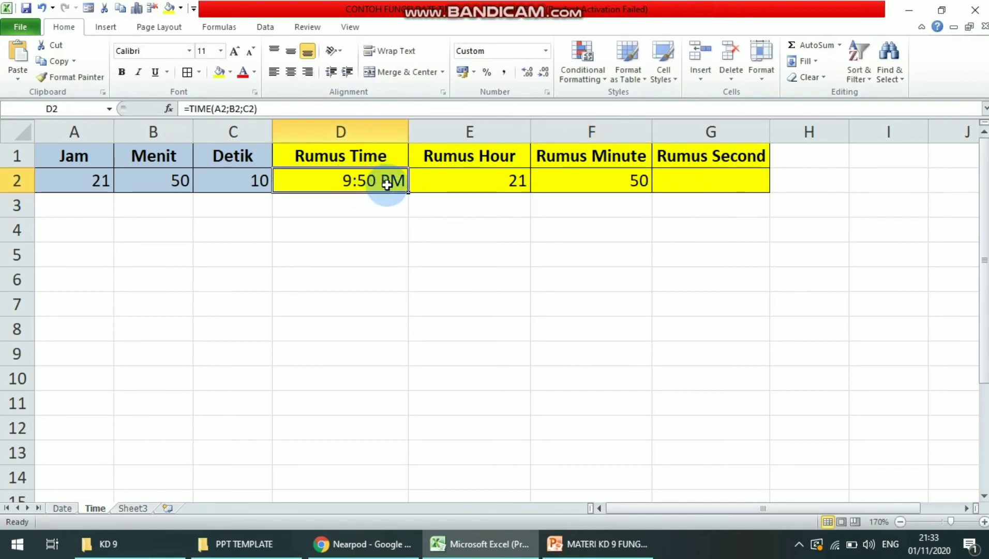
click(624, 184)
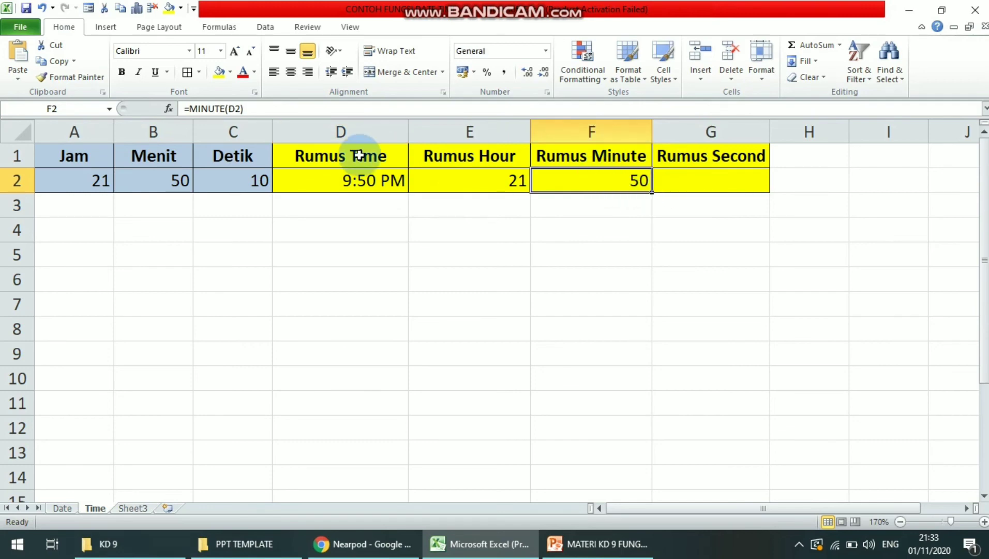
Step: Select cell G2, switch to PowerPoint, and read the Fungsi Second slide
click(729, 179)
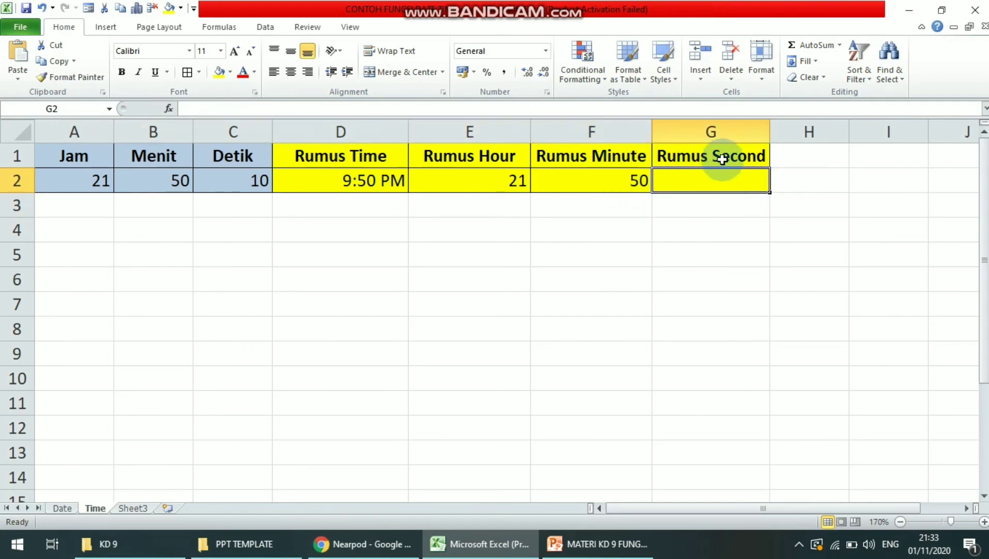
click(559, 544)
click(501, 523)
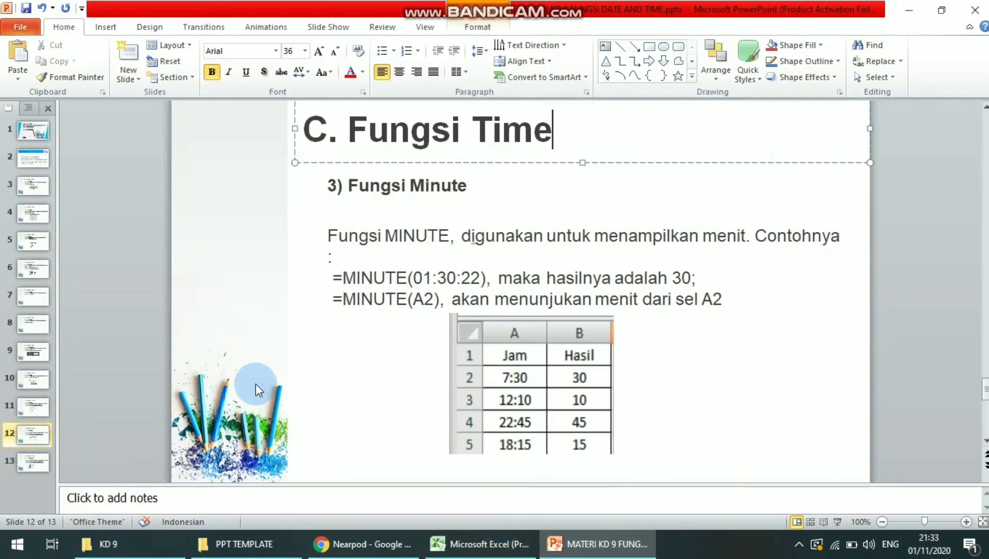
scroll(255, 383, down, 1)
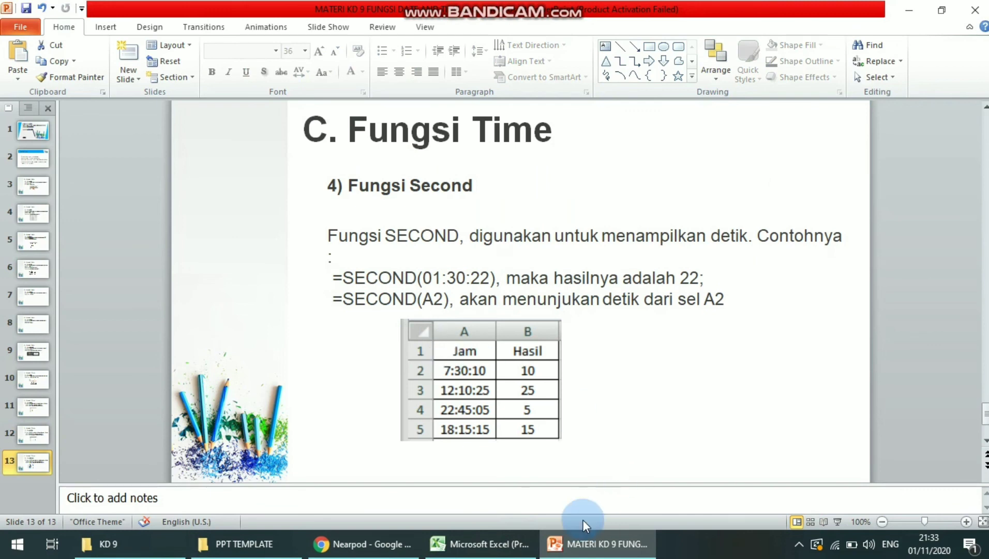
Step: Return to Excel, enter the formula =SECOND(D2) in cell G2, and compare it with the time formula in D2
click(489, 544)
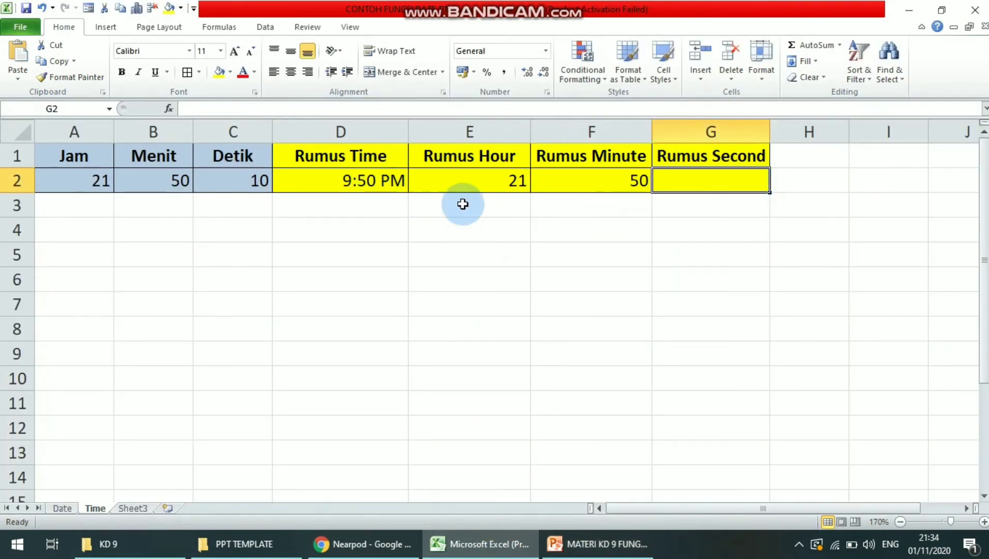
text(=secon)
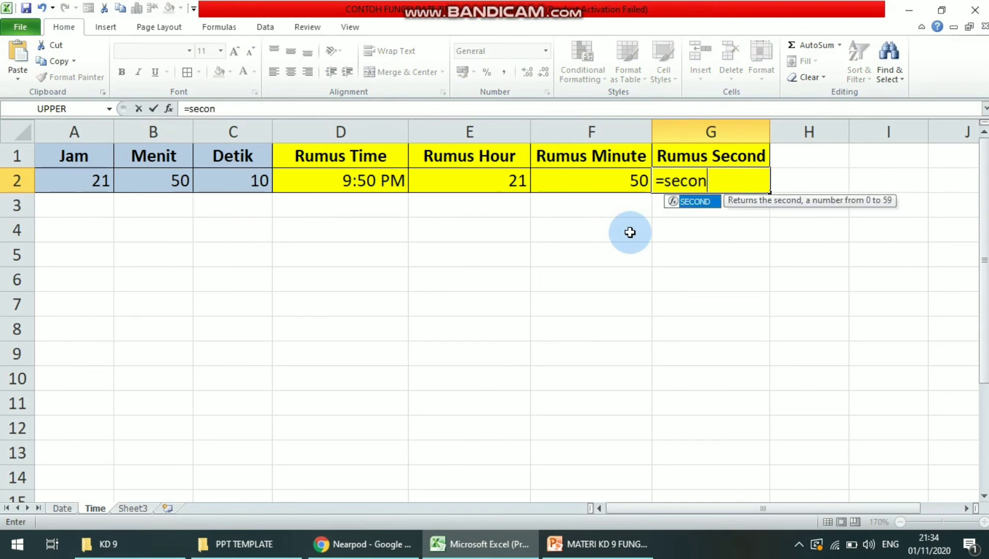
text(d()
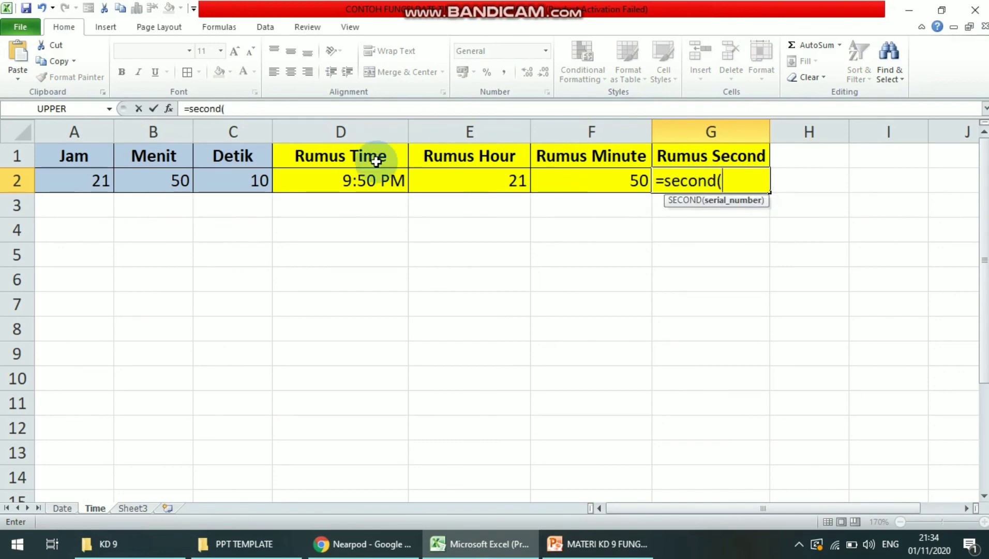
click(367, 182)
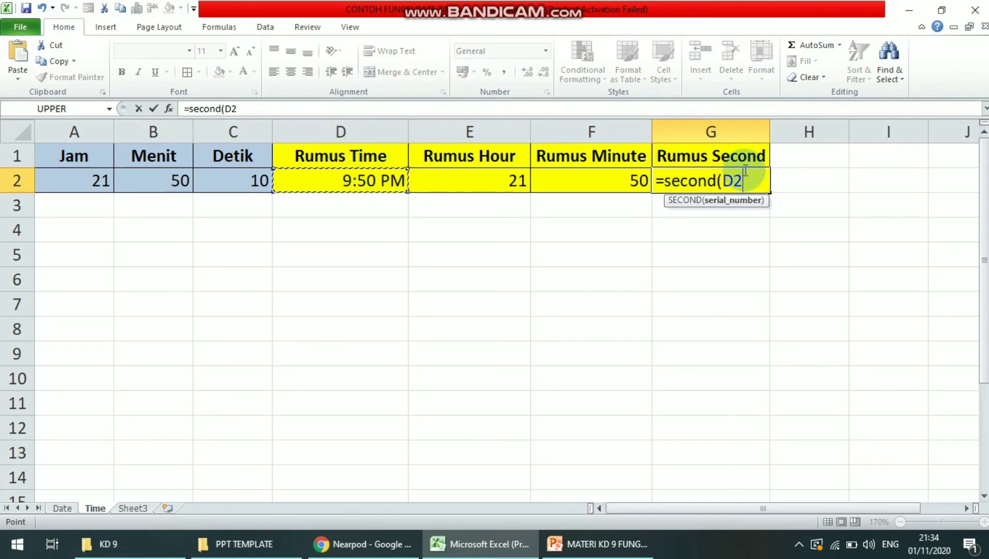
text())
key(Return)
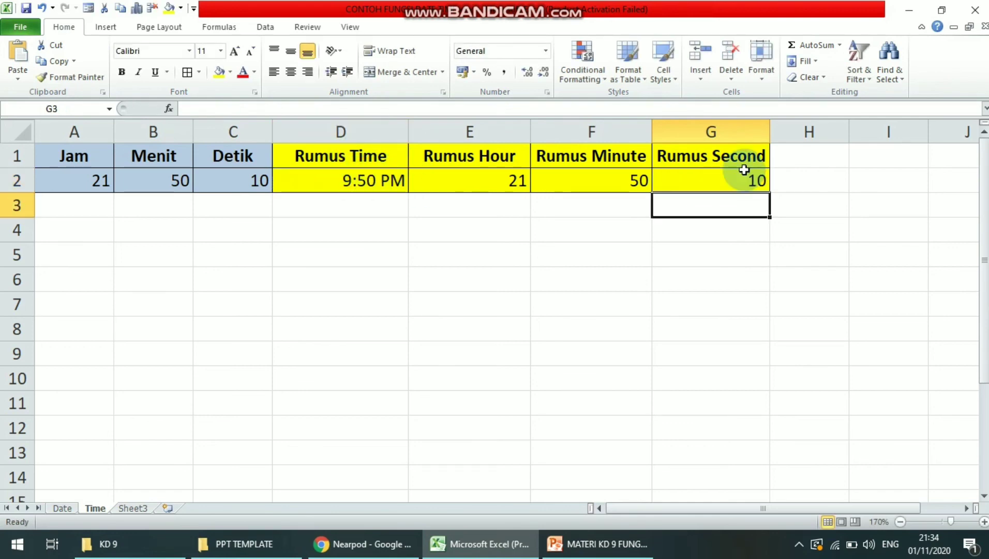
click(371, 182)
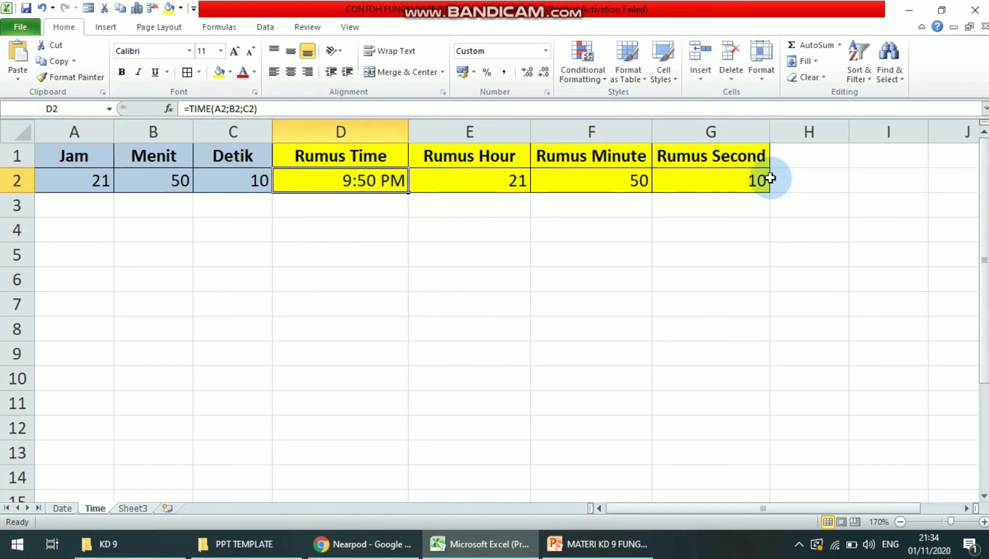
click(726, 181)
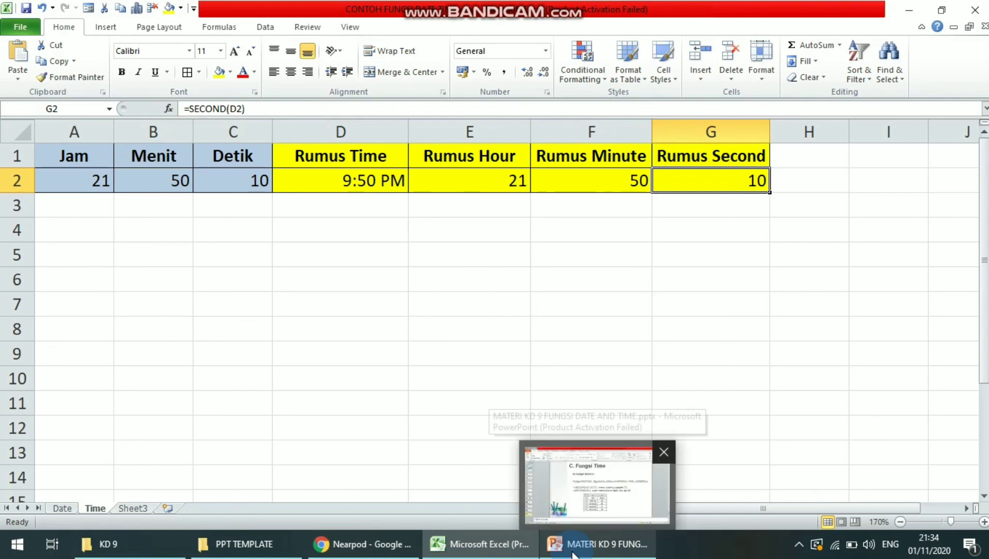
click(575, 482)
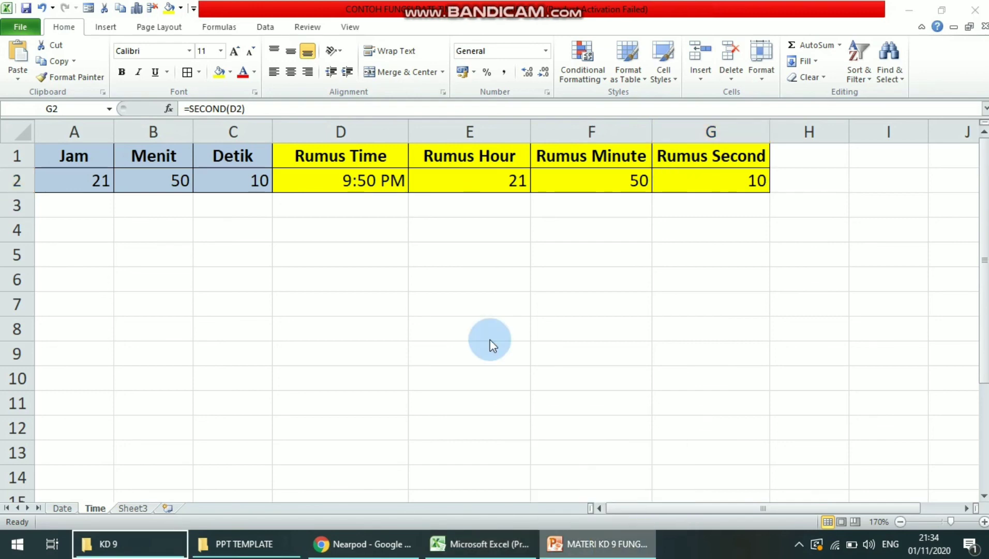
right_click(579, 552)
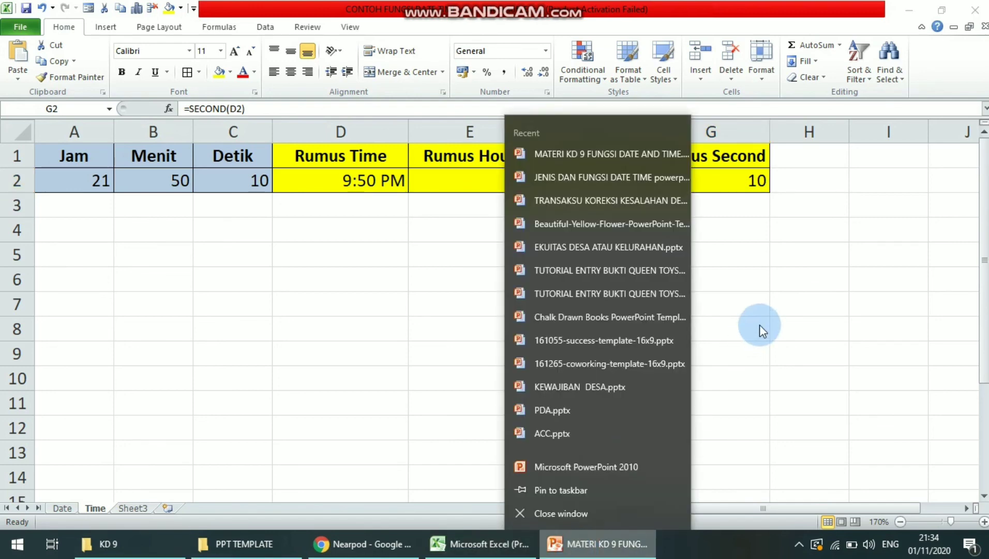
click(759, 324)
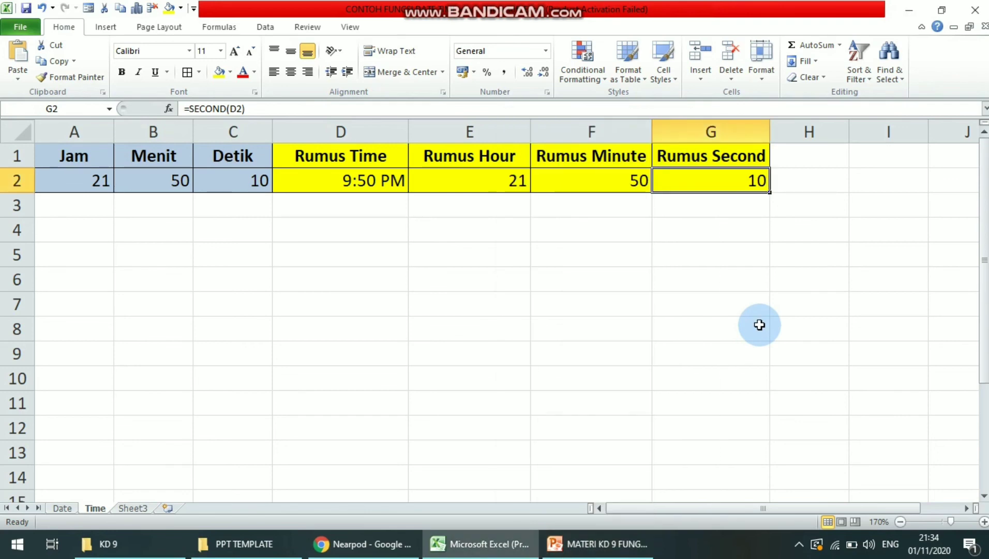